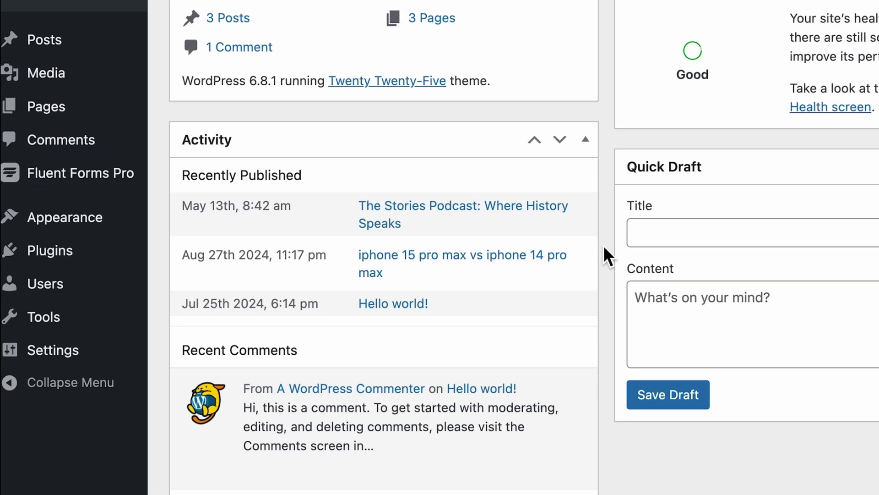
Step: Open the Fluent Forms Pro modules list to confirm the Quiz Module is enabled
click(112, 167)
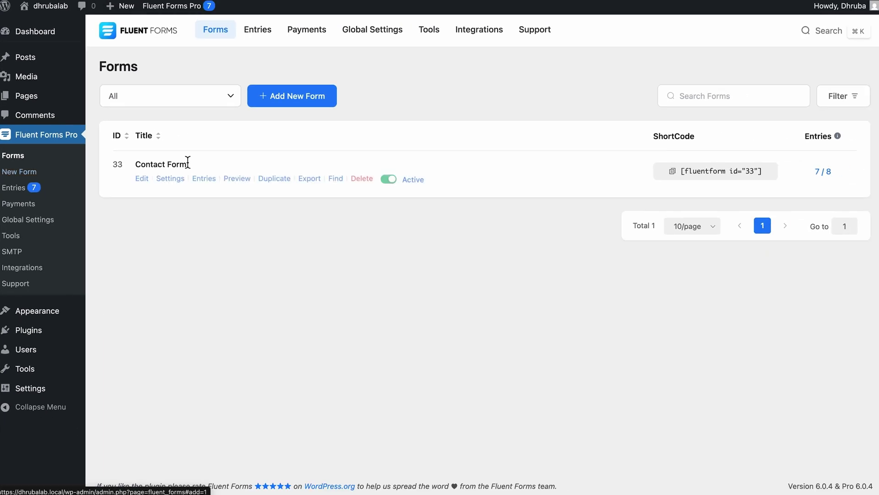
click(587, 6)
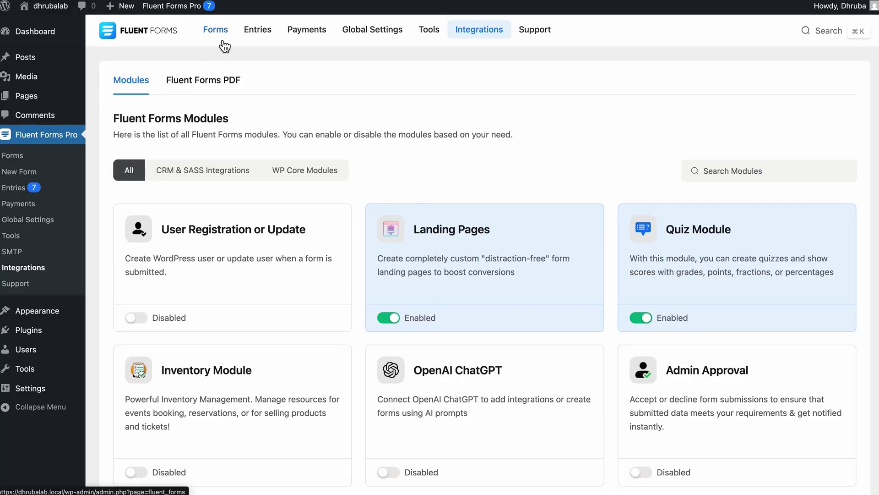
Step: Start a new blank form and add Name (First and Last) and Email fields
click(224, 43)
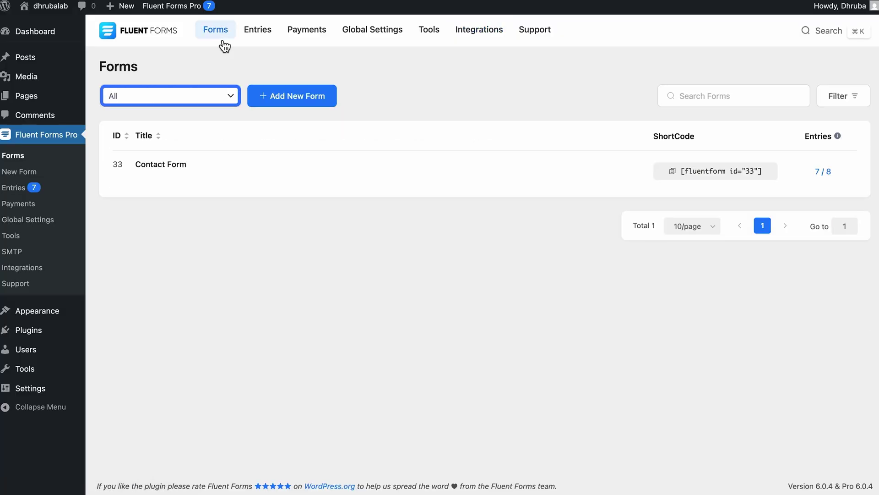
click(295, 101)
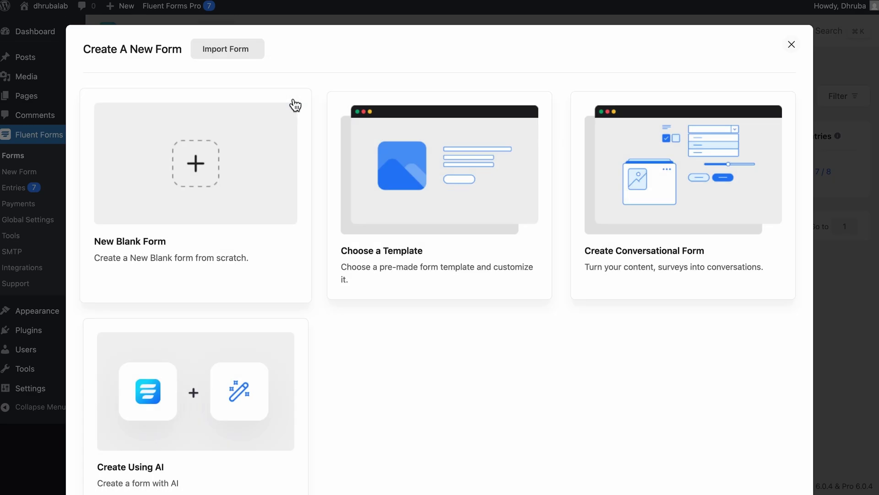
click(202, 164)
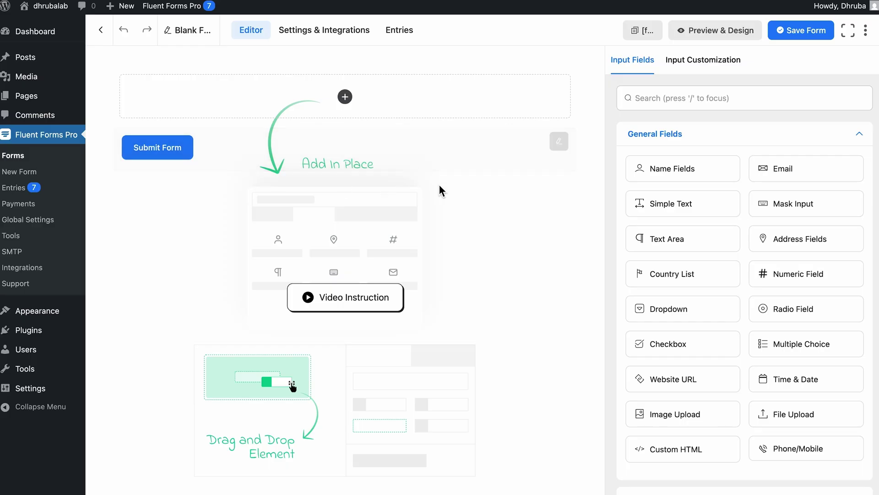
click(673, 173)
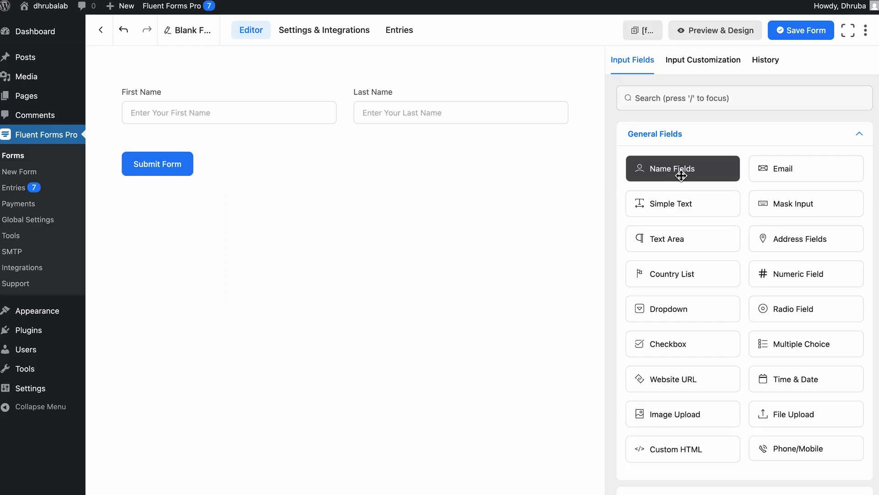
click(772, 174)
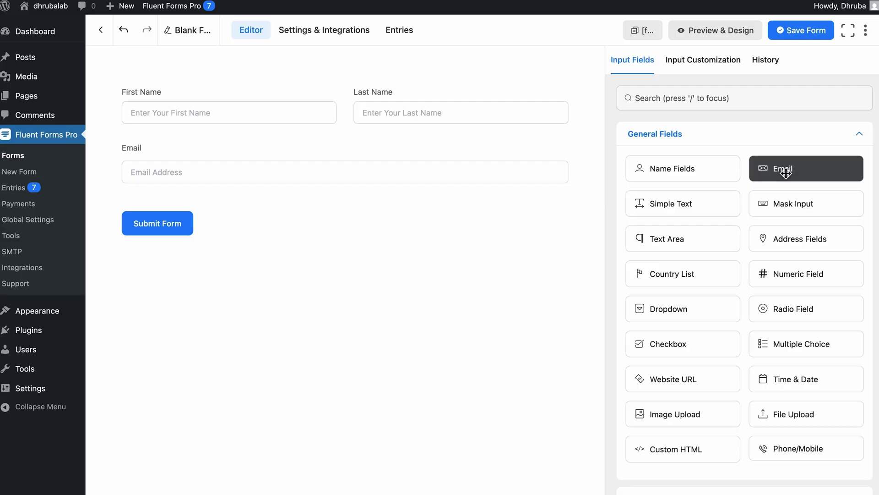
Step: Insert a Radio Field below Email labelled 'Which plugin is the newest WP manage ninja member'
click(345, 193)
text(rad)
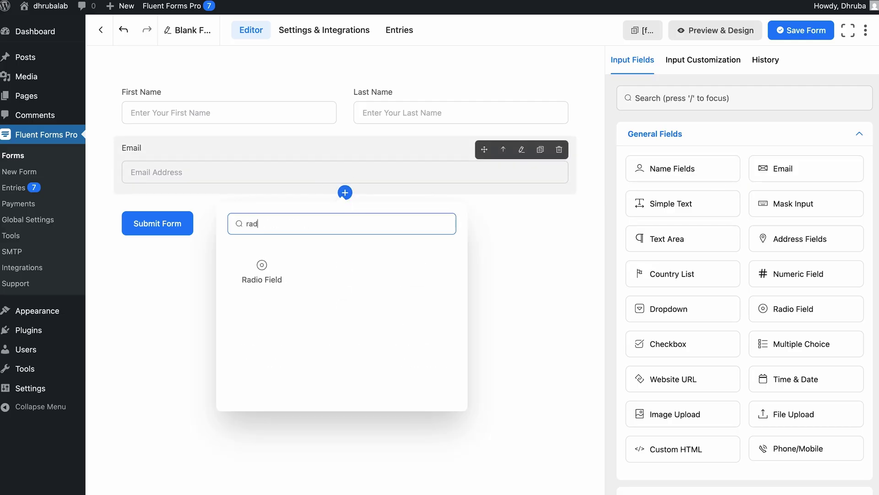
click(268, 276)
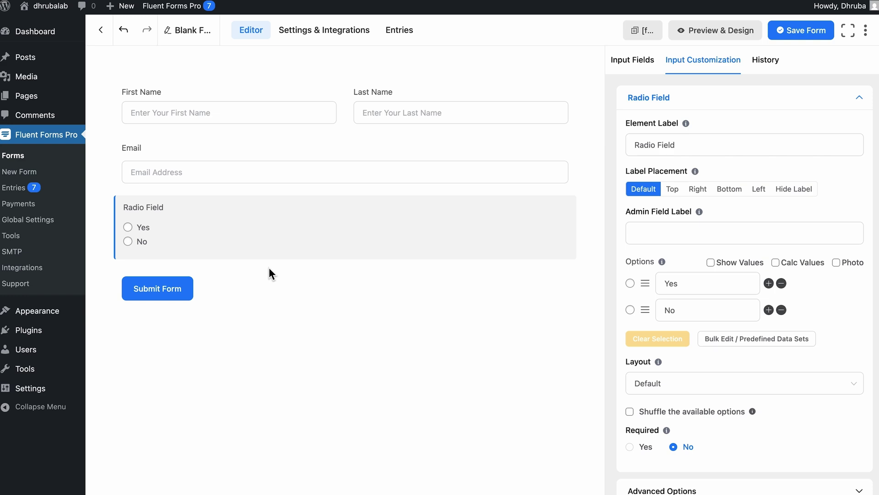
triple_click(693, 151)
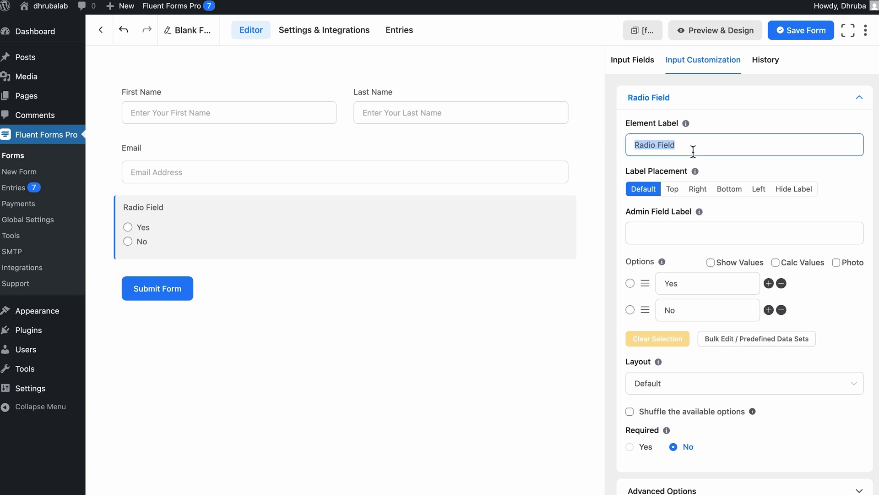
text(Which plugin)
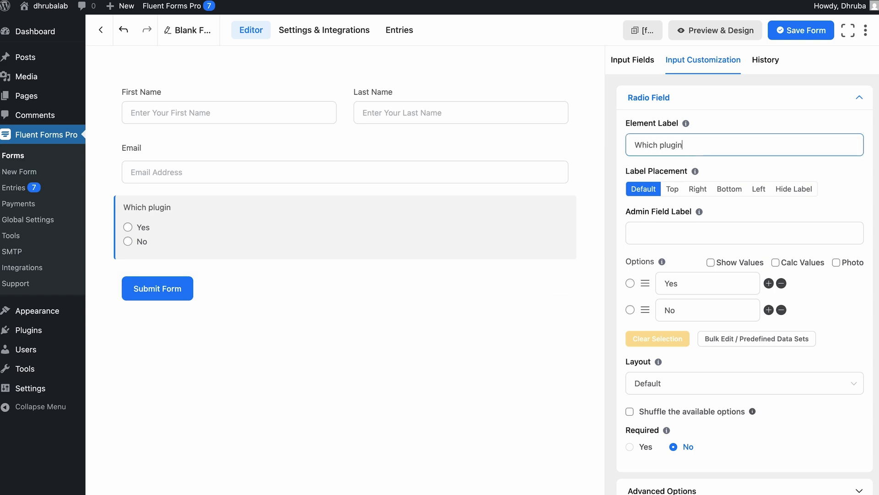
text( is the newest WP manage ni)
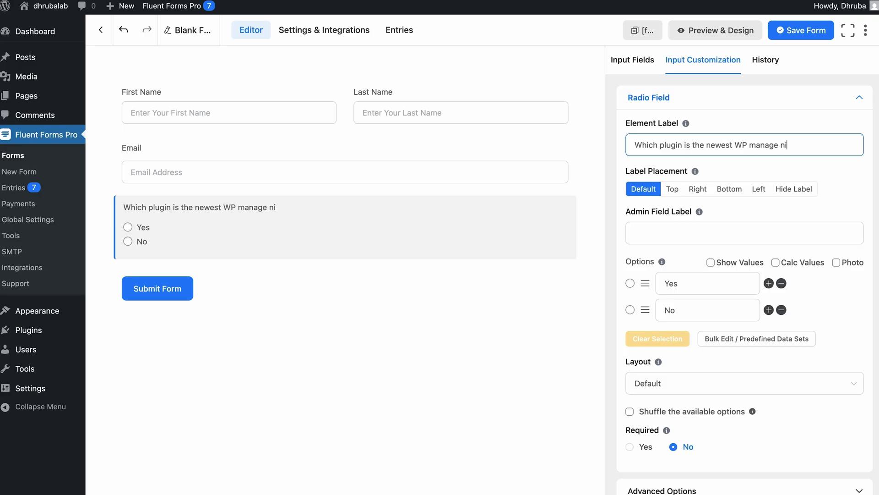
text(nja member?)
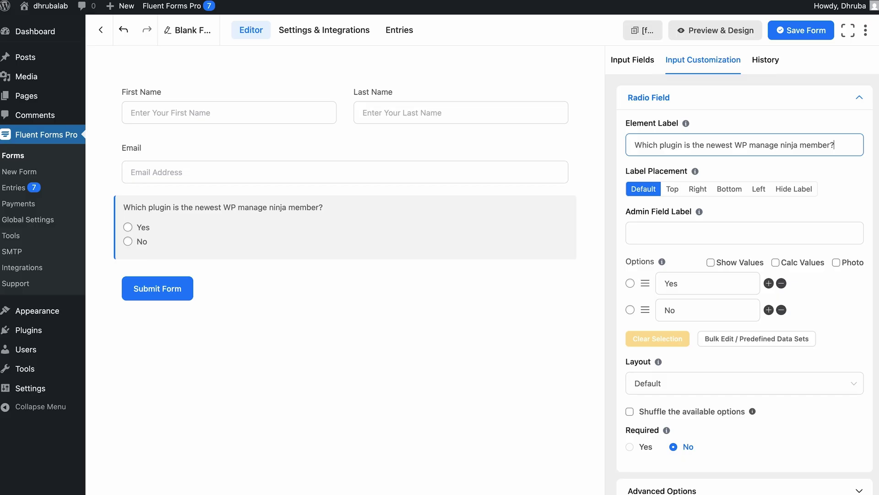
Step: Replace Yes/No with Fluent Forms and Fluent Community, and add Fluent Cart and Fluent Boards options
double_click(687, 282)
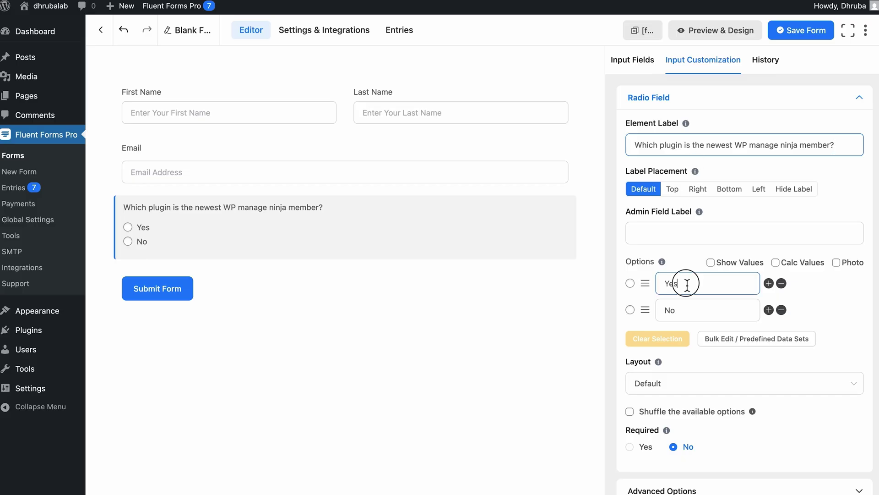
text(Fluent Form)
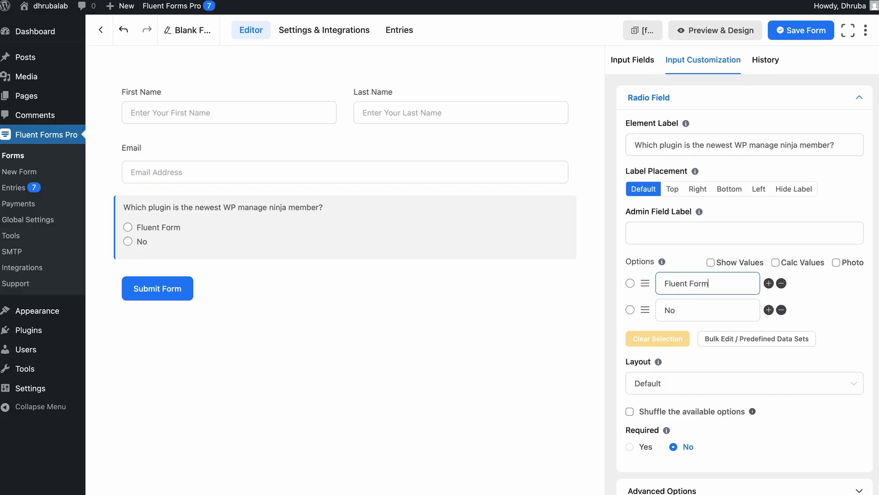
double_click(670, 310)
text(Fluent Community)
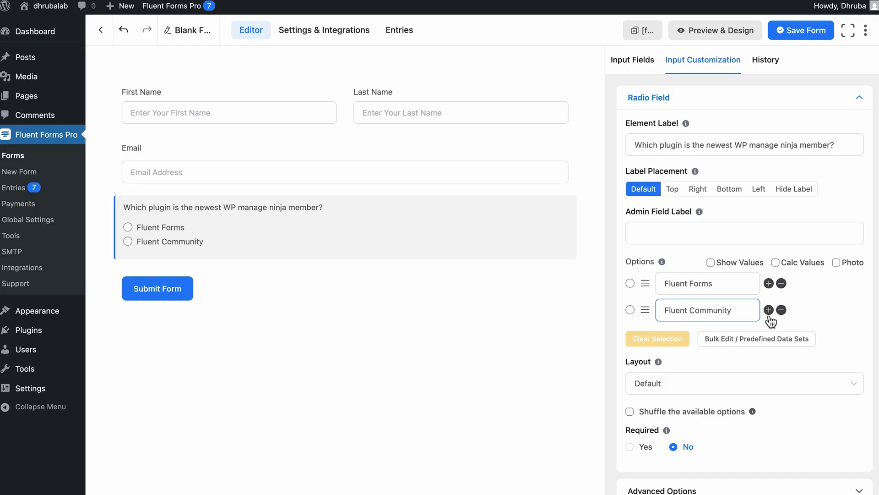
click(768, 310)
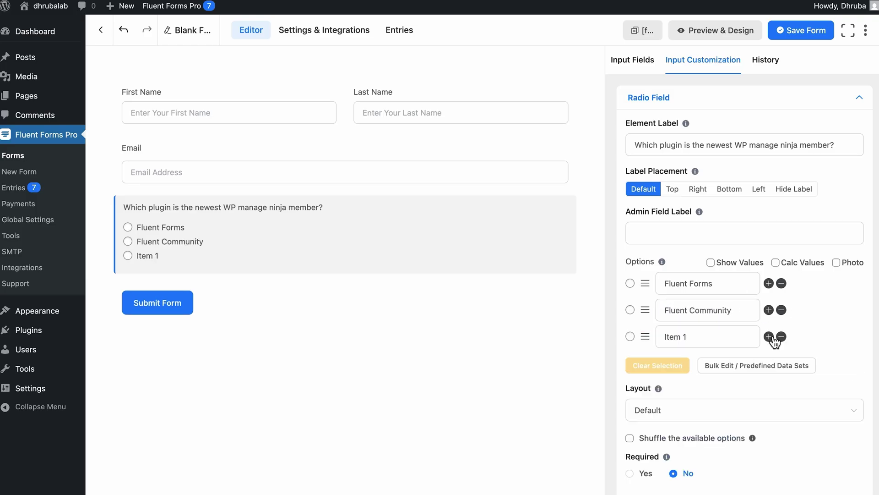
click(770, 336)
triple_click(726, 341)
text(Fluen)
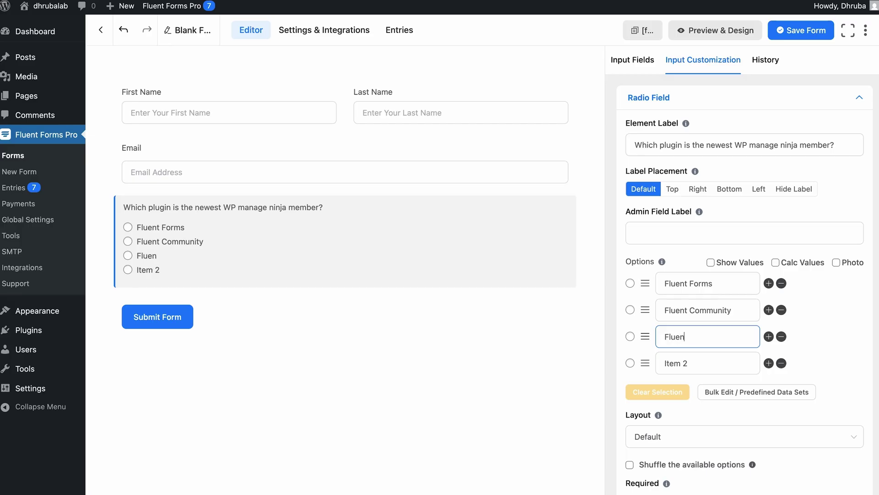
text(t Cart)
triple_click(706, 362)
text(Fl)
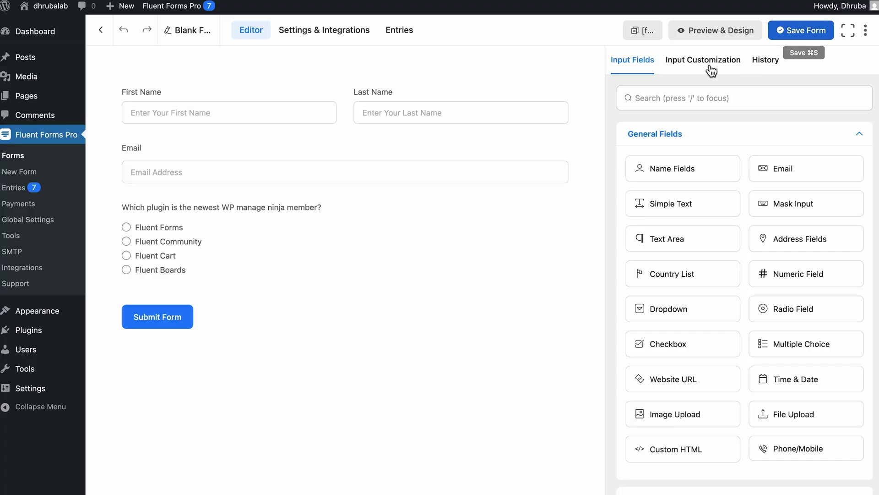
Step: Enable the form's quiz module, score the plugin question 10 with Fluent Cart correct, and save
click(354, 37)
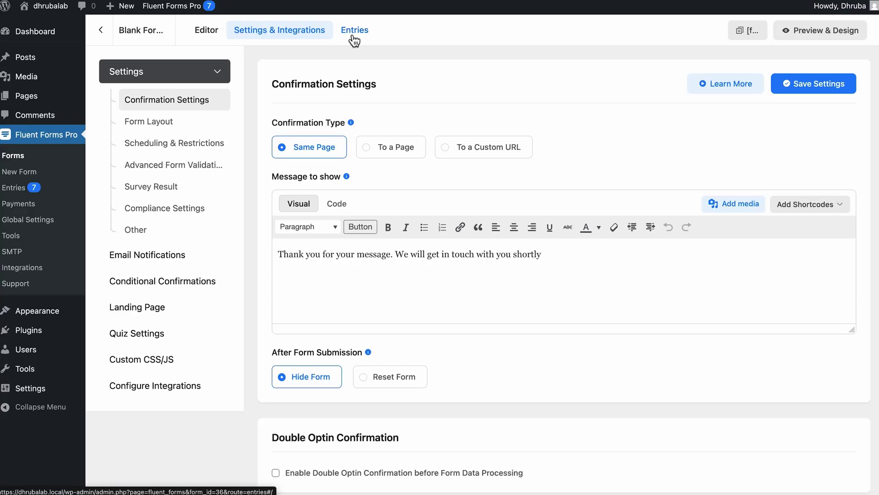
click(169, 334)
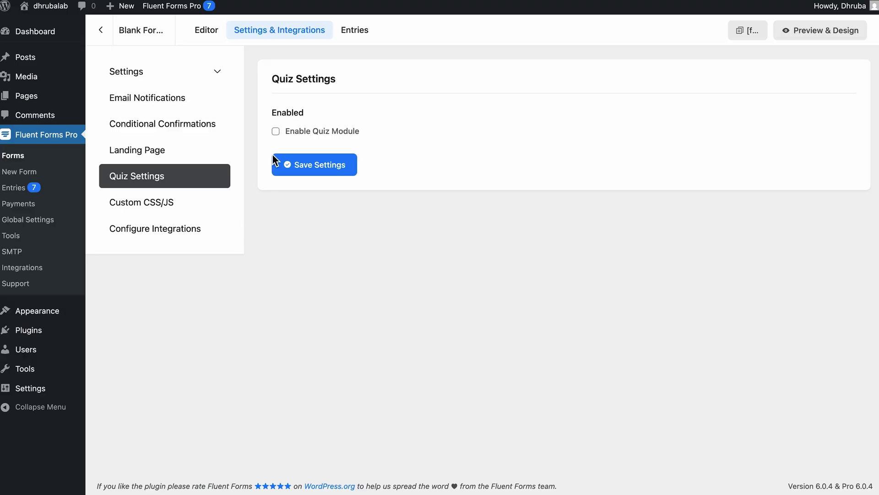
click(279, 133)
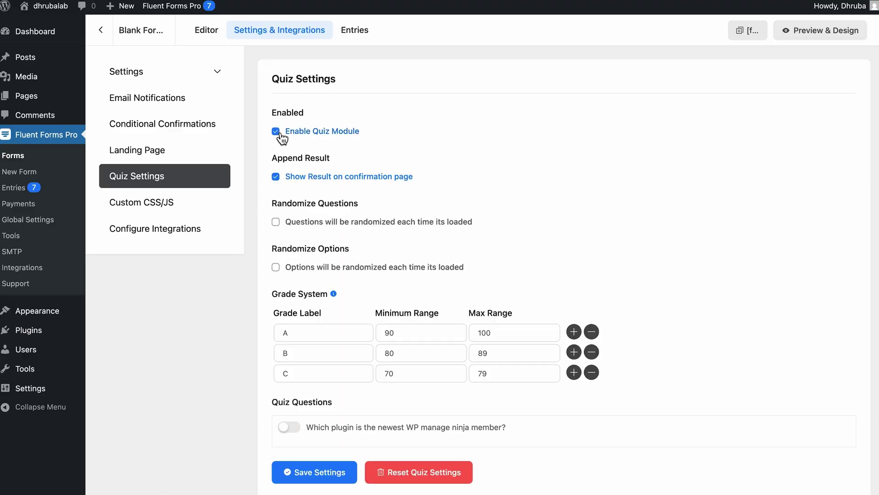
click(293, 426)
scroll(293, 428, down, 2)
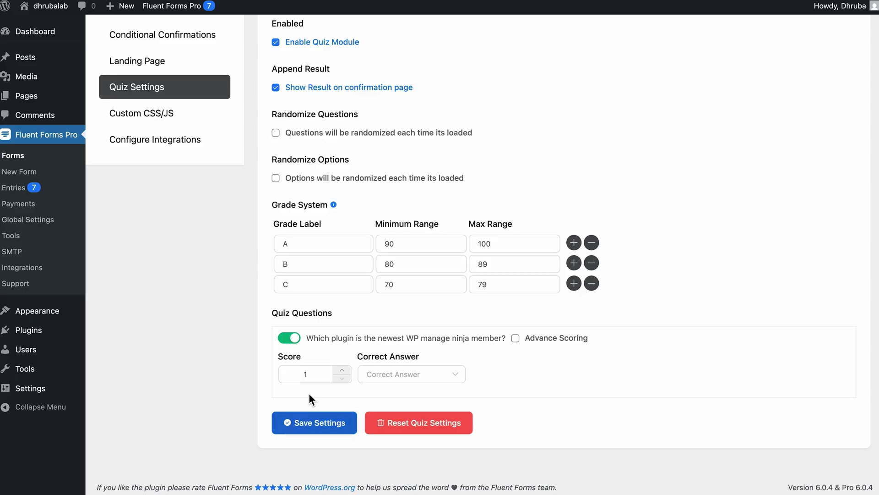
click(313, 380)
click(388, 381)
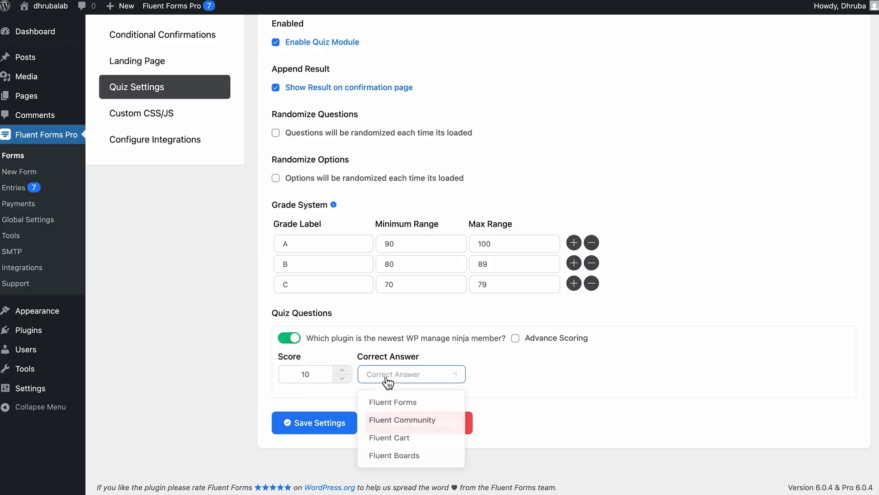
click(395, 448)
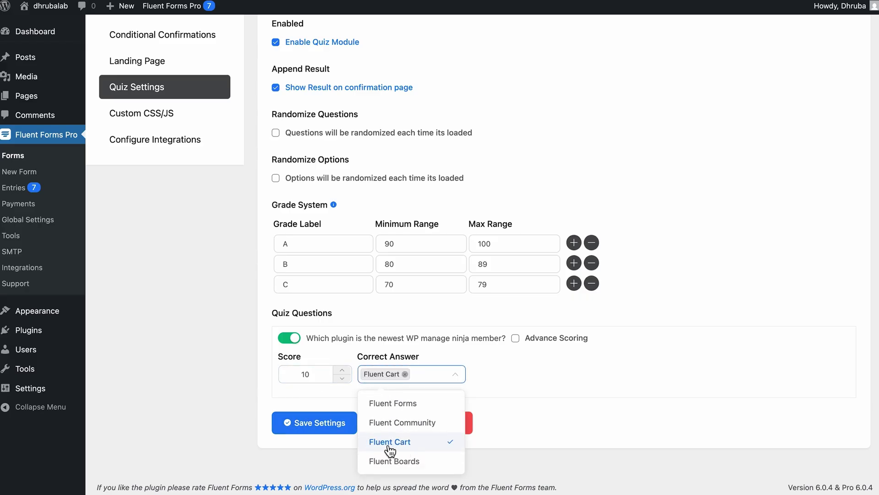
click(330, 422)
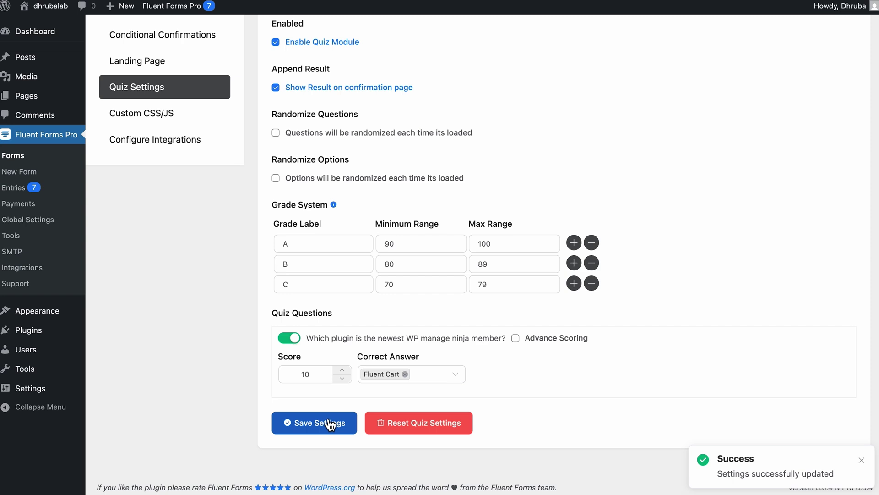
scroll(311, 394, up, 3)
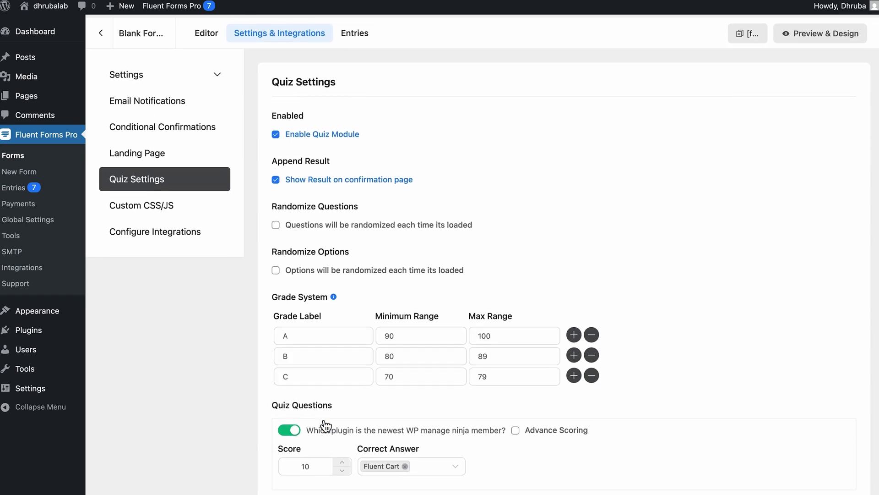
Step: Back in the editor, duplicate the plugin question to create extra quiz questions
click(214, 41)
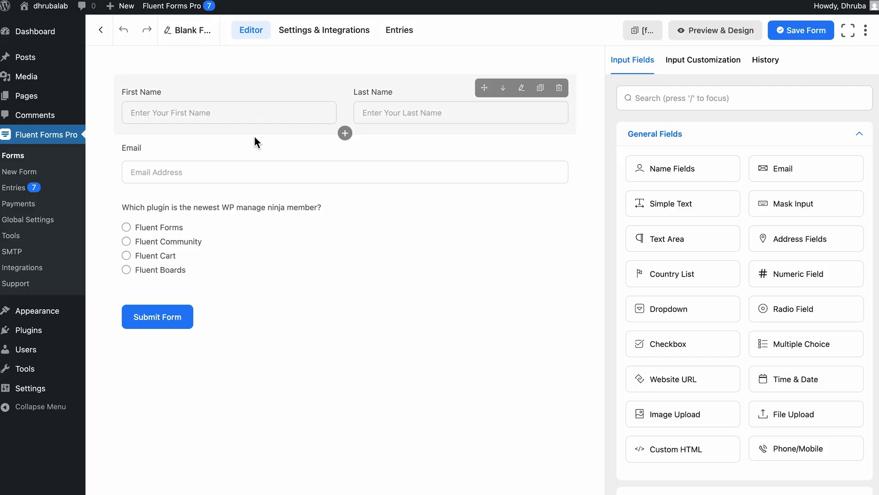
click(541, 217)
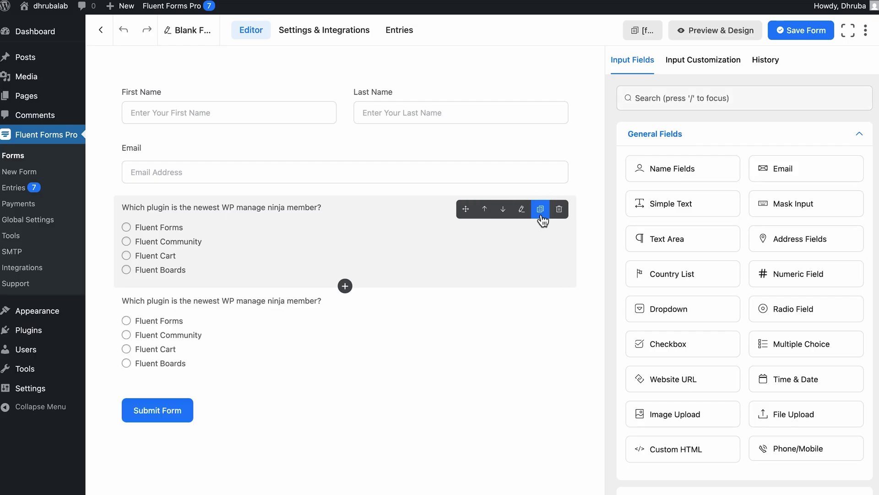
click(540, 217)
click(541, 217)
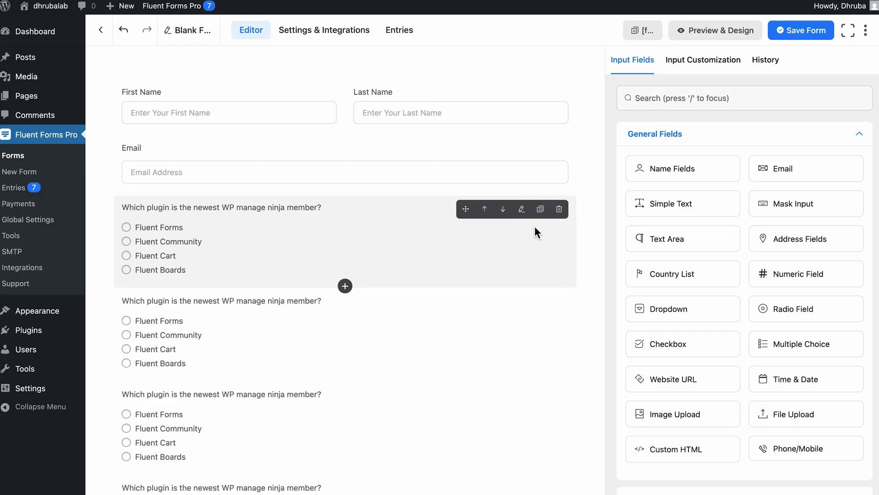
Step: Turn the second question into a FluentBooking question with answers including Schedule appointments and Create image galleries
click(431, 333)
triple_click(744, 145)
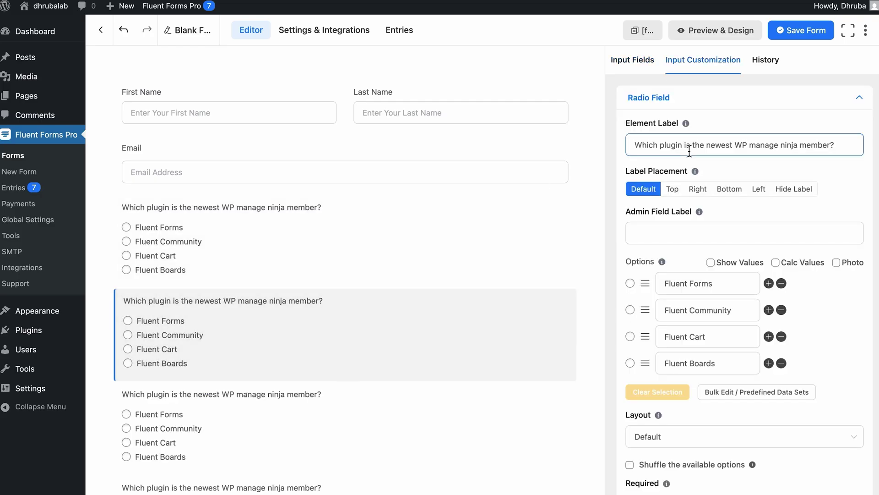
text(What does FluentBooking help you do?)
triple_click(686, 283)
text(Build landing pages)
triple_click(687, 310)
text(Schedule appointments)
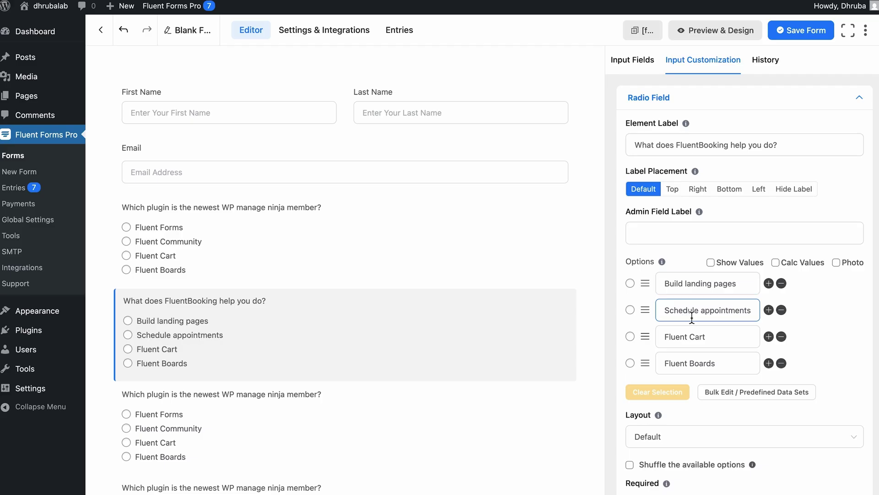
triple_click(689, 337)
text(Manage blog posts)
triple_click(692, 363)
text(Create image galleries)
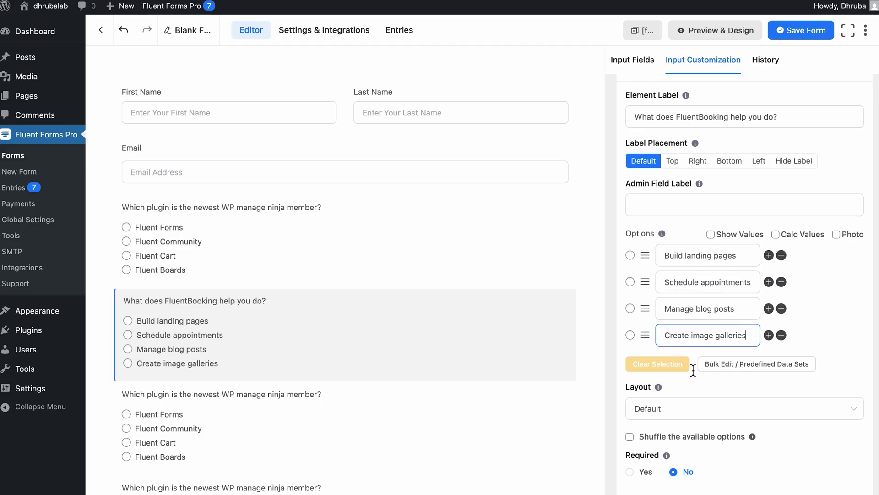
Step: Make the third question an eCommerce integration question: Shopify, Easy Digital Downloads, WooCommerce, BigCommerce
scroll(458, 367, down, 3)
click(414, 304)
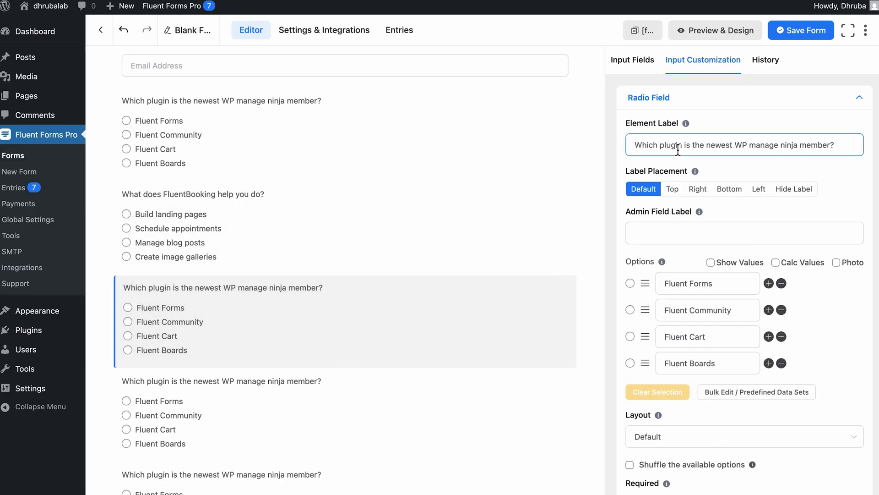
triple_click(678, 146)
text(FluentBooking integrates with which eCommerce plugin?)
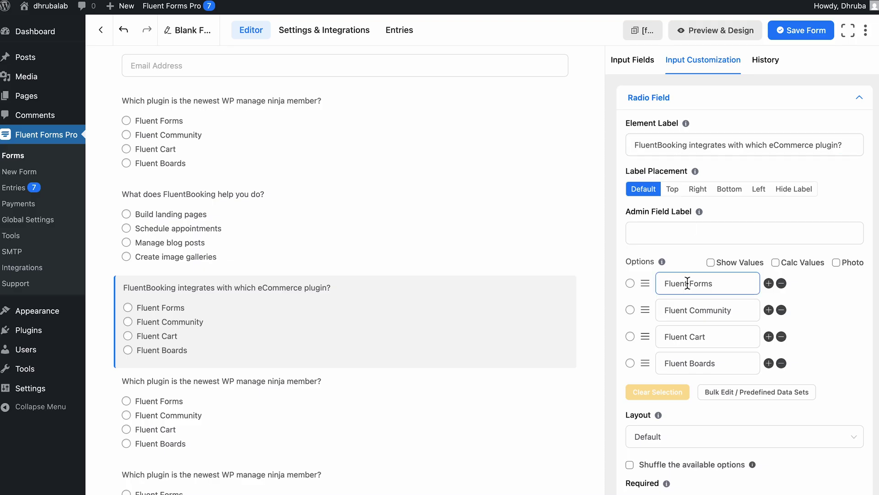
triple_click(692, 285)
text(Shopify)
triple_click(689, 312)
text(Easy Digital Downloads)
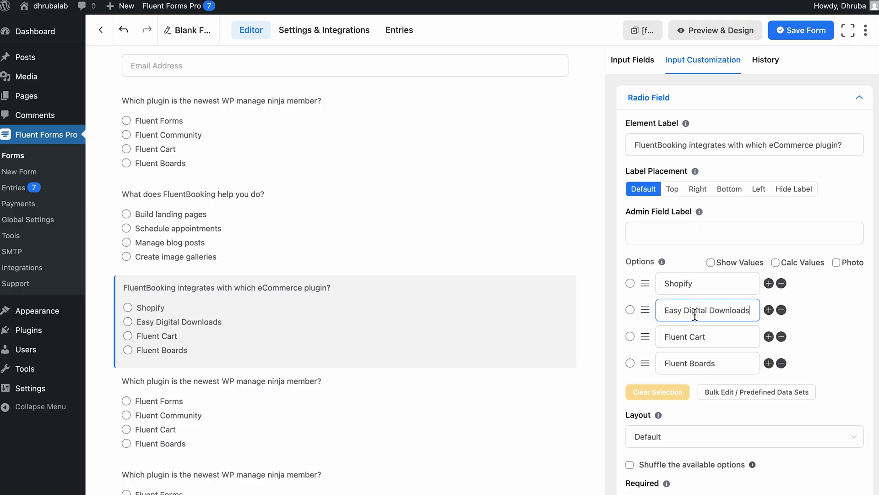
triple_click(695, 336)
text(WooCommerce)
triple_click(682, 363)
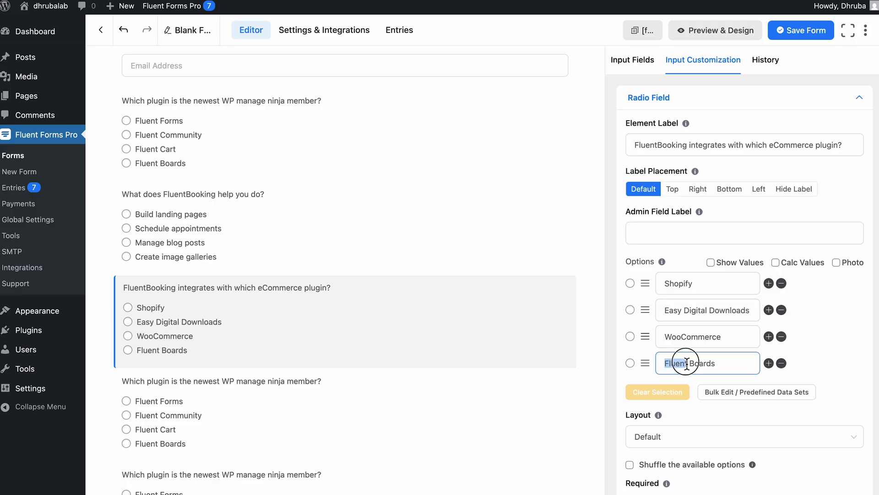
text(BigCommerce)
Step: Make the fourth question a Google Calendar sync question with answers including Only with paid plans, Yes, Only using codes
click(483, 365)
triple_click(694, 142)
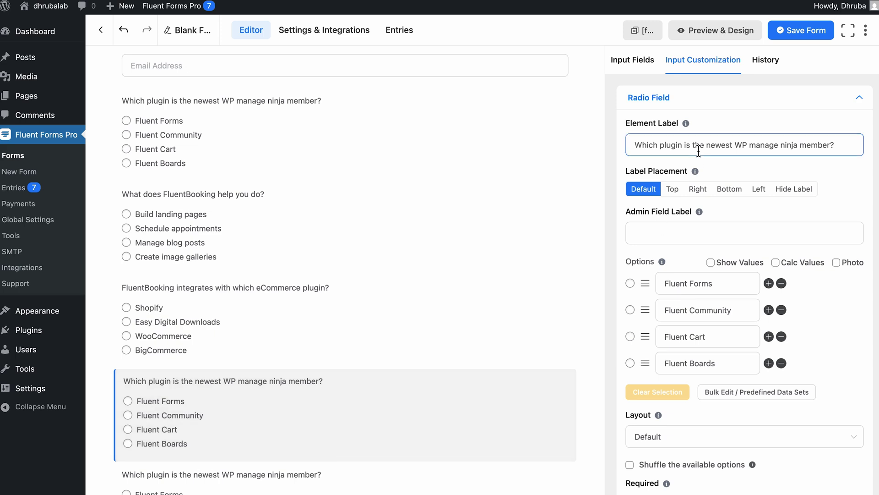
text(Can FluentBooking sync with Google Calendar?)
triple_click(682, 283)
text(N)
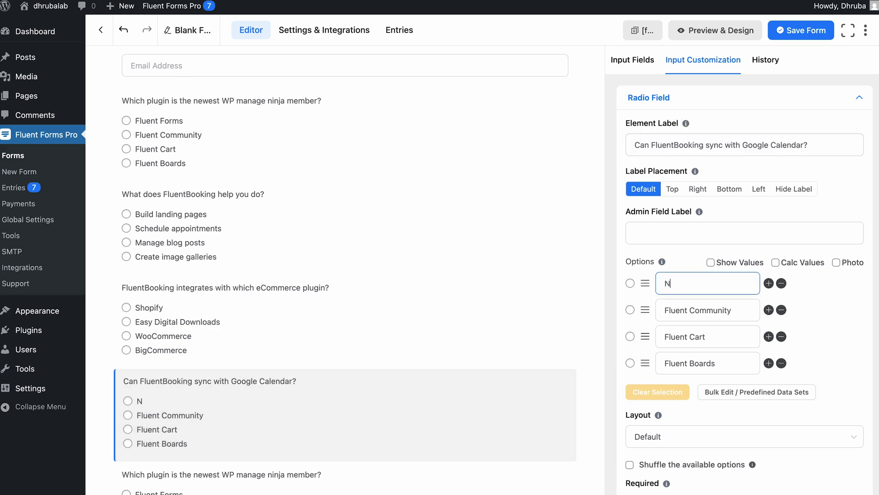
triple_click(683, 310)
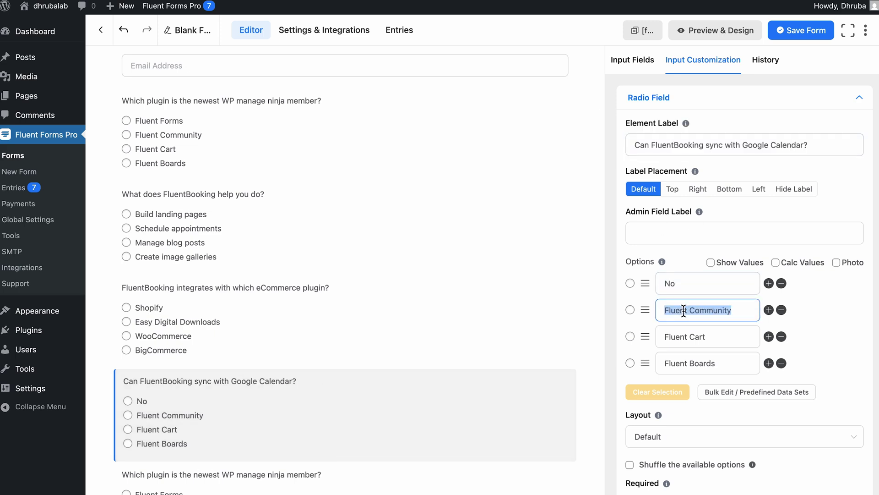
text(Only with paid plans)
triple_click(680, 337)
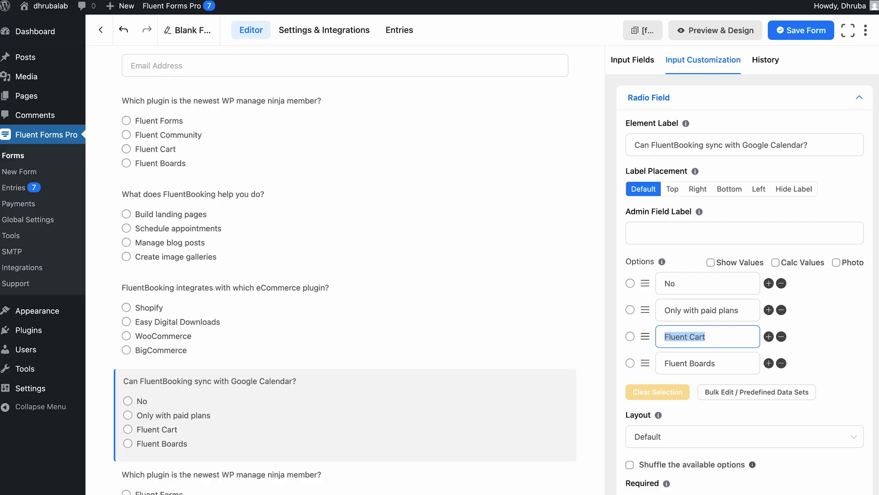
text(Yes)
triple_click(680, 363)
text(Onl)
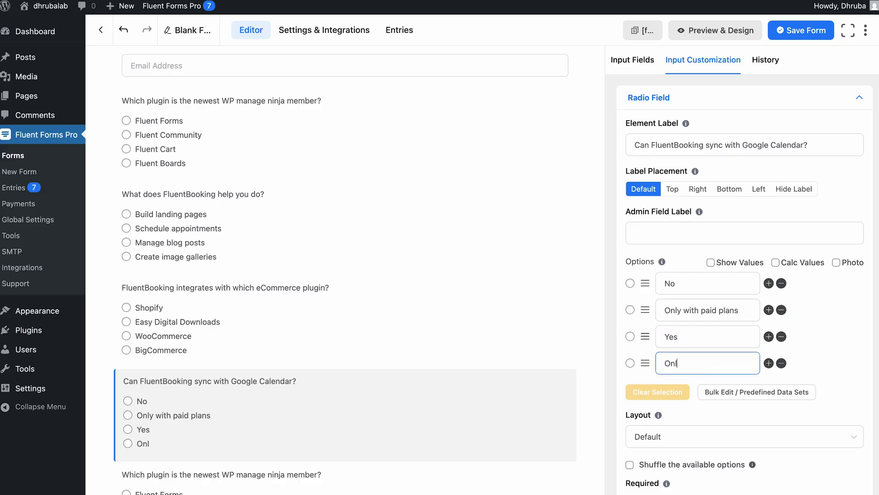
text(y using codes)
Step: Make the last question a contact-forms question with Jetpack, WP Rocket, Fluent Forms and Akismet
scroll(466, 308, down, 3)
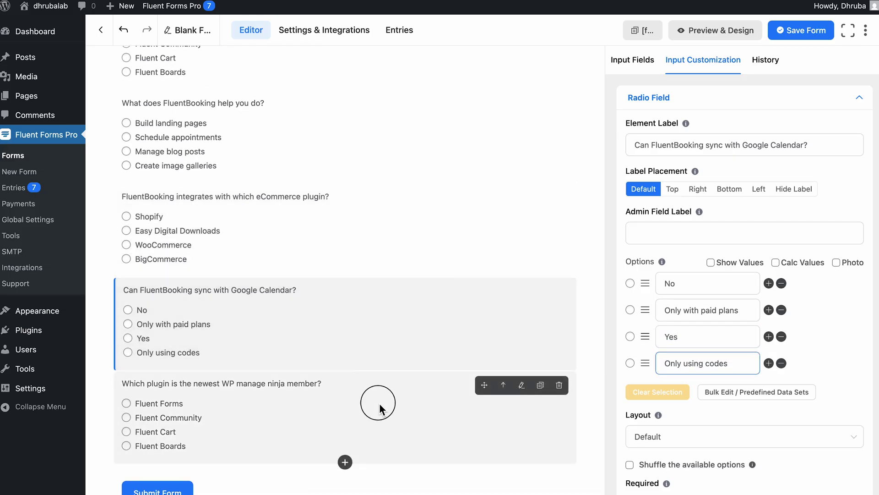
click(379, 407)
triple_click(714, 145)
text(Which plugin helps you create contact forms?)
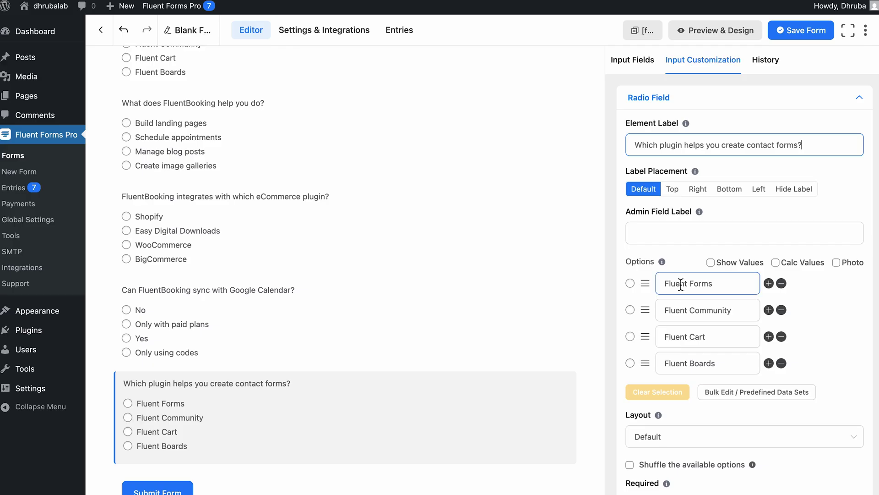
triple_click(681, 285)
text(Jetpack)
triple_click(680, 310)
text(WP Rocket)
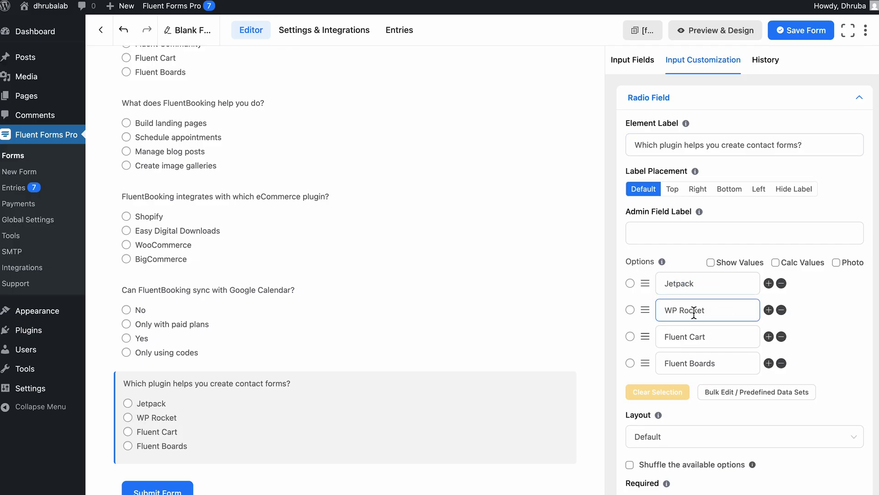
triple_click(682, 337)
text(Fluent Forms)
triple_click(677, 364)
text(Akismet)
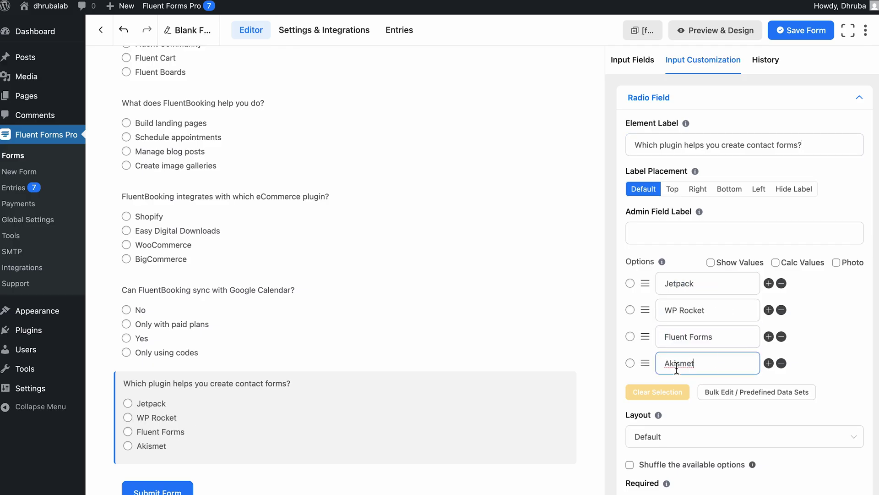
click(596, 348)
Step: Open Bulk Edit for the last question's options and close it without changes
scroll(597, 351, down, 2)
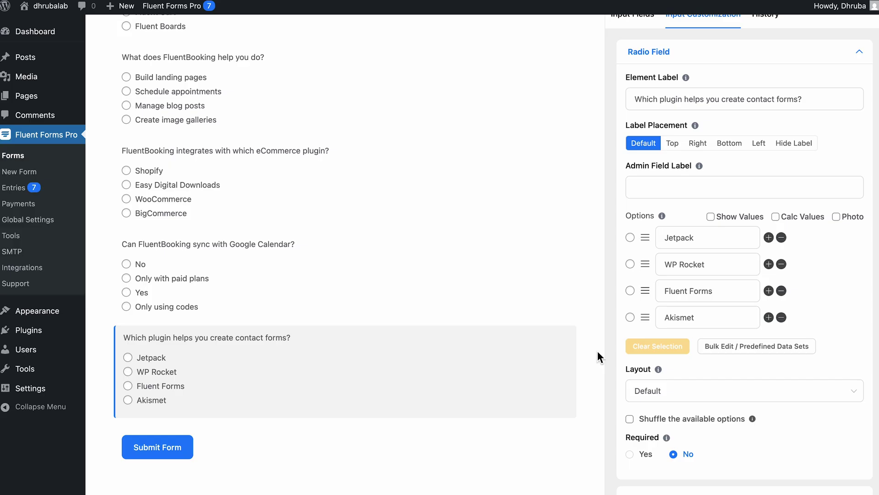
scroll(597, 352, down, 1)
click(732, 343)
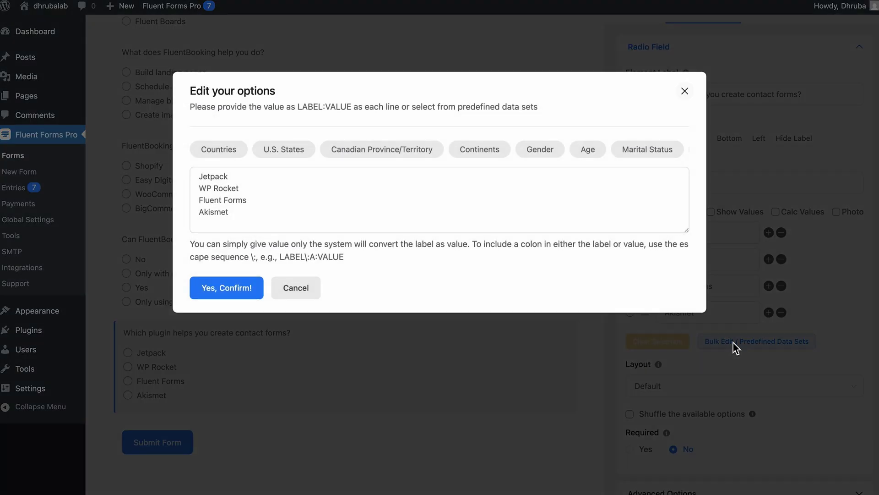
drag(255, 210, 196, 173)
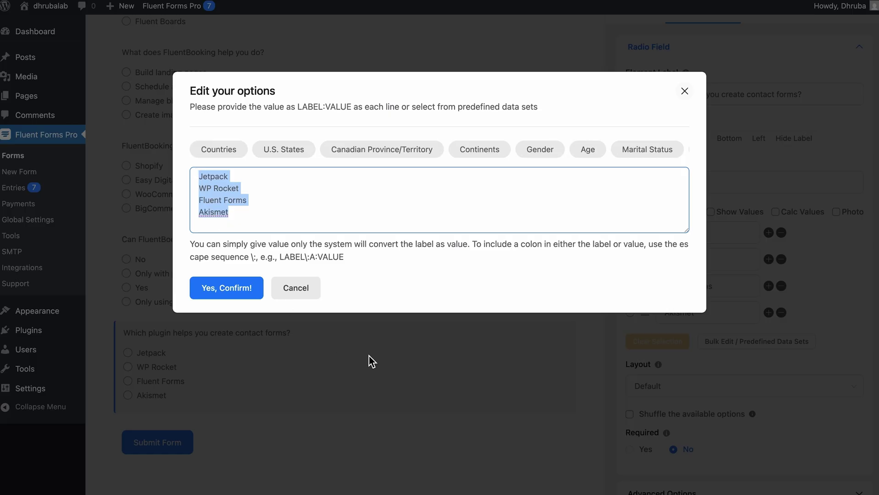
click(393, 365)
Step: Add an Advanced Quiz Score field below the last question and save the form
click(386, 418)
scroll(386, 418, down, 1)
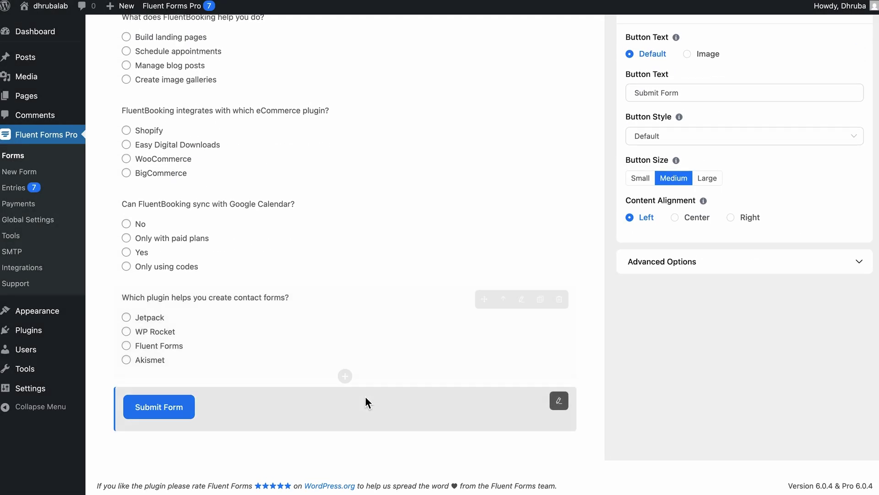
click(346, 376)
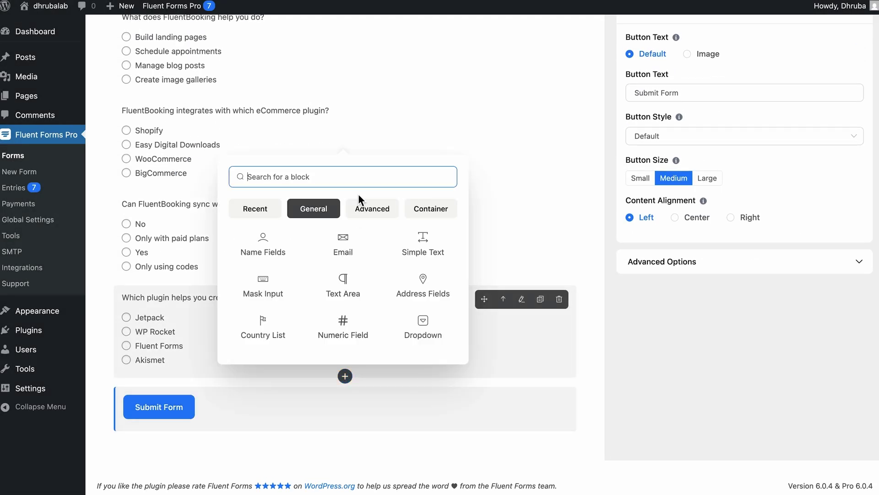
click(366, 208)
scroll(351, 270, down, 2)
scroll(352, 270, down, 3)
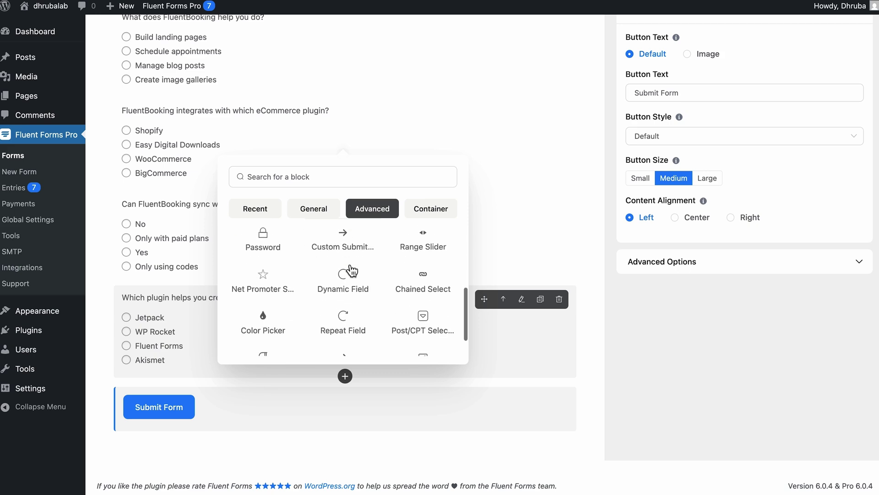
click(424, 329)
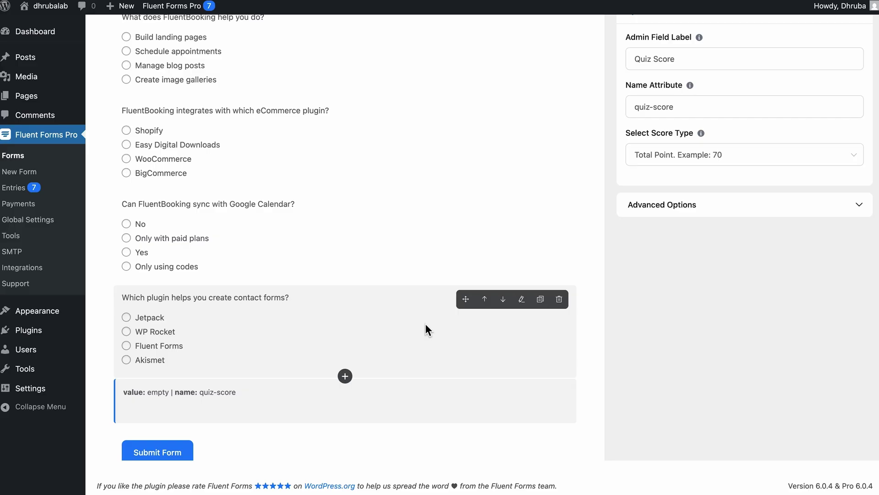
scroll(425, 323, up, 8)
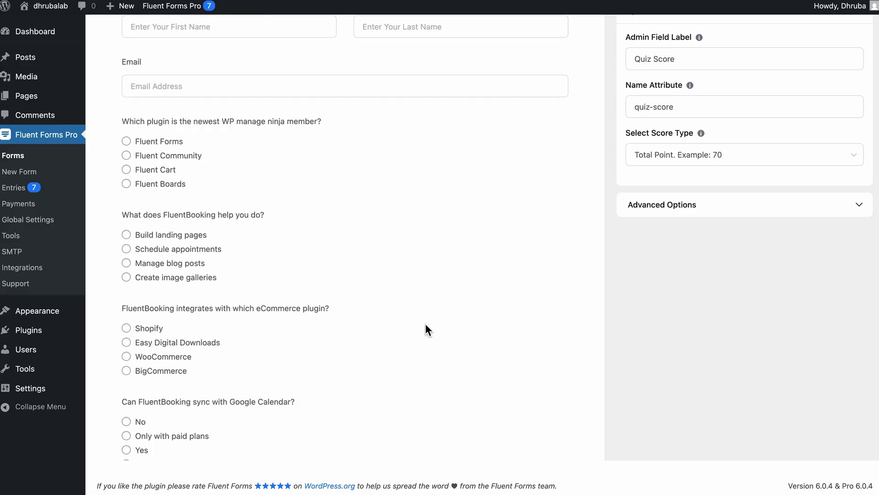
click(801, 32)
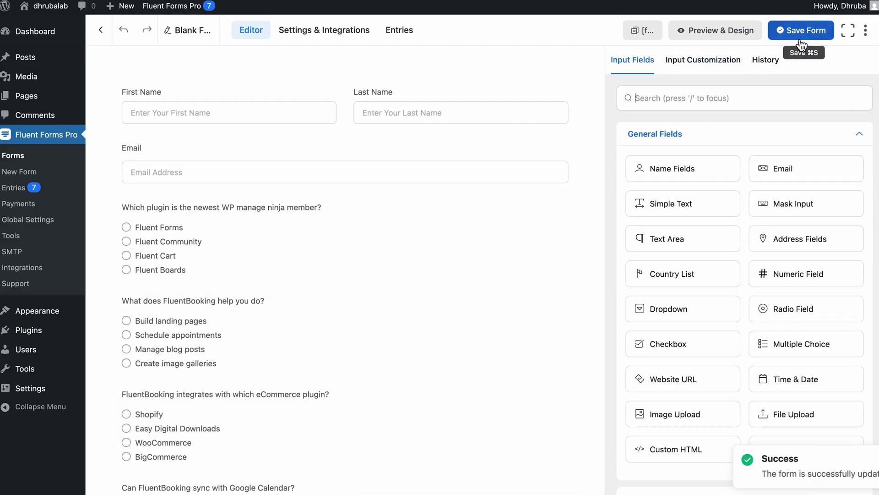
click(341, 40)
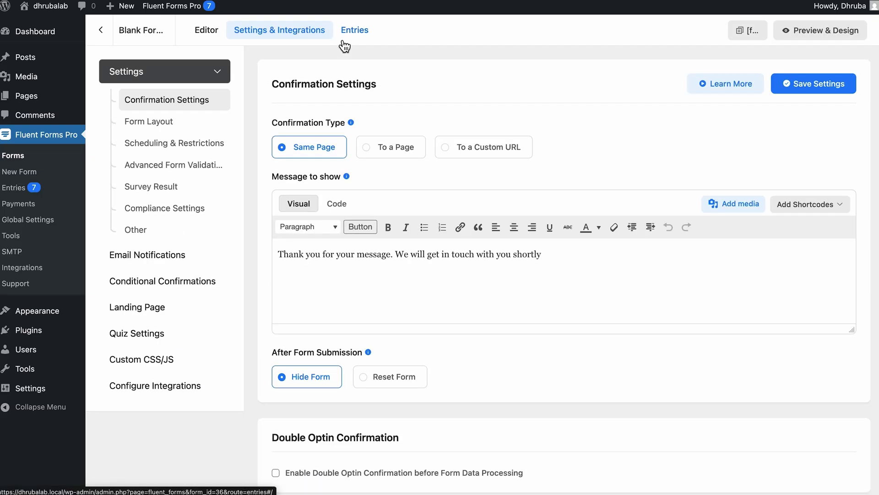
Step: Score question 2 (Schedule appointments) and question 3 (WooCommerce) at 10 points each
click(177, 334)
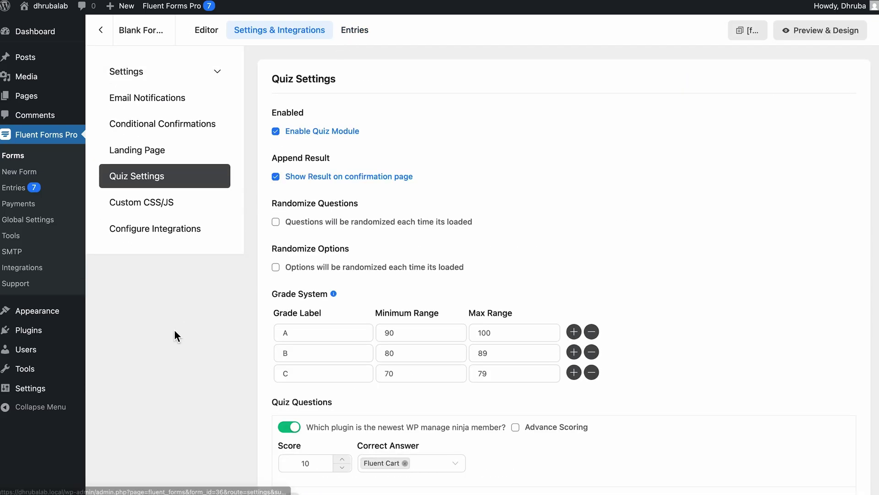
scroll(142, 328, down, 5)
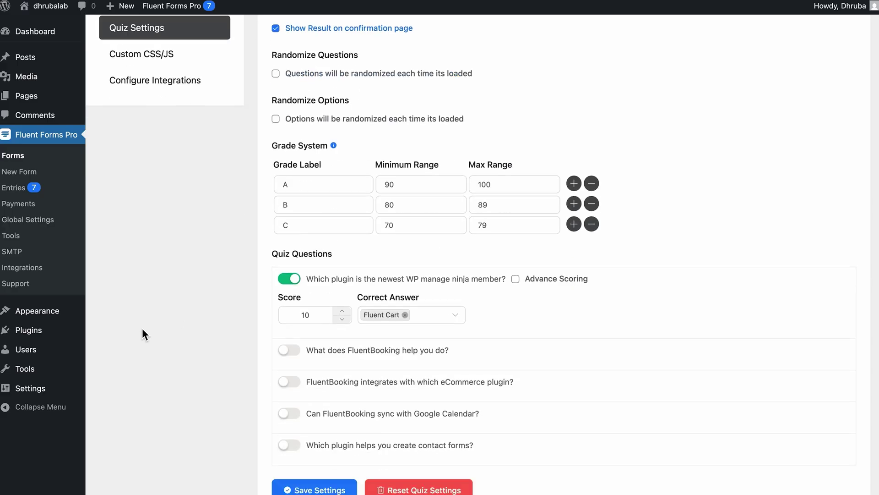
click(289, 281)
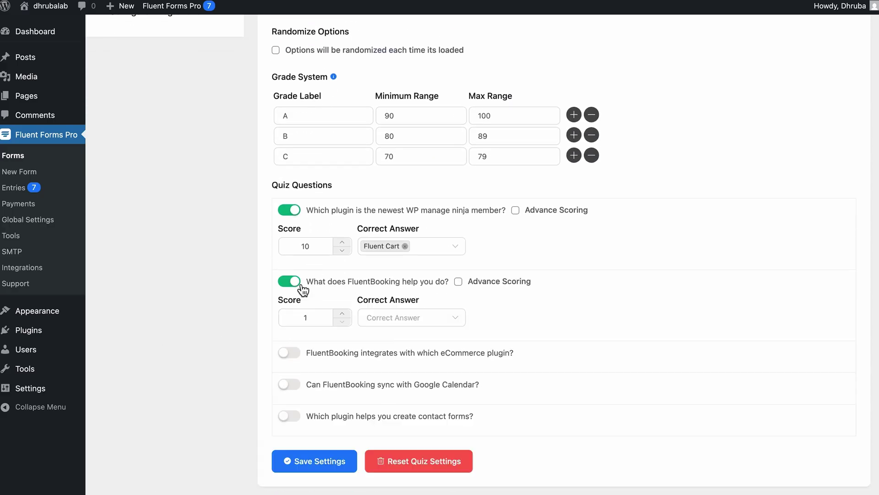
click(403, 317)
click(399, 372)
click(320, 317)
text(0)
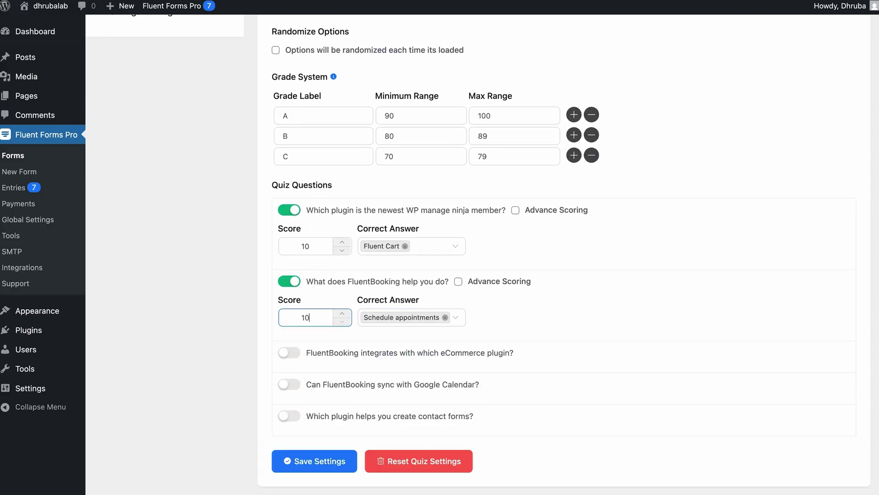
click(289, 352)
click(314, 389)
text(0)
click(403, 388)
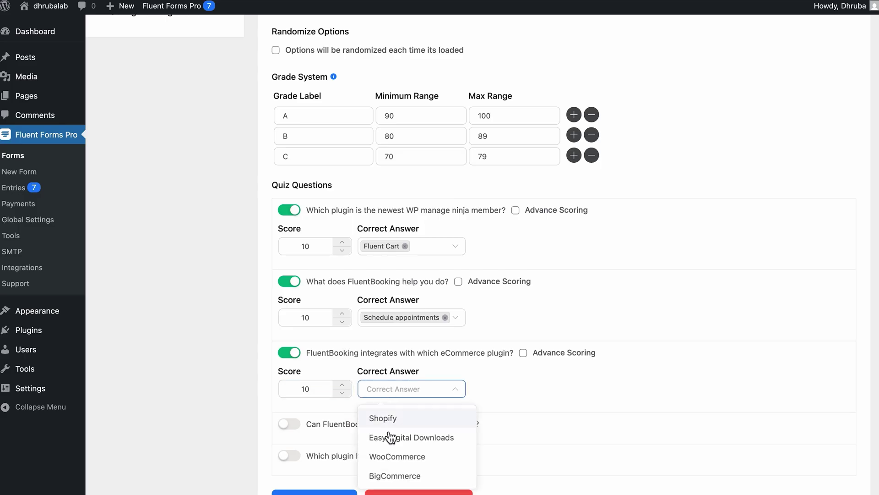
click(397, 456)
Step: Score question 4 (Yes) and question 5 (Fluent Forms) at 10 points each, then save settings
click(296, 429)
scroll(293, 424, down, 3)
click(316, 347)
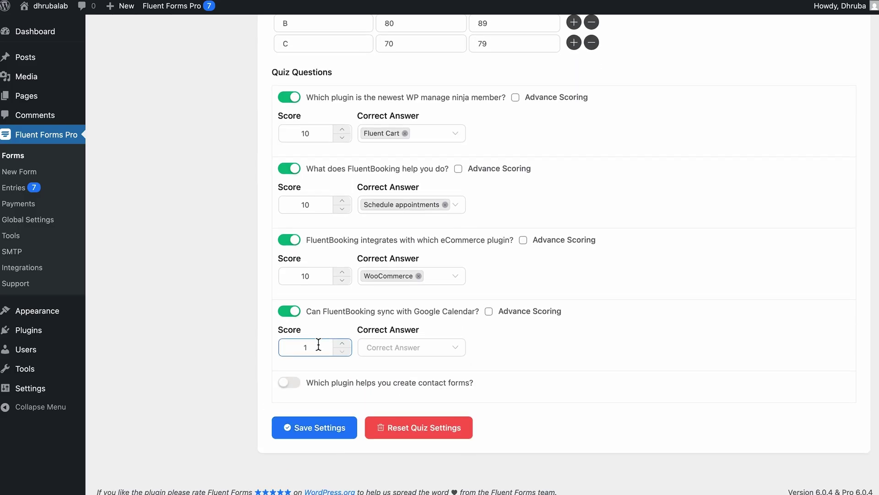
text(0)
click(394, 348)
click(376, 415)
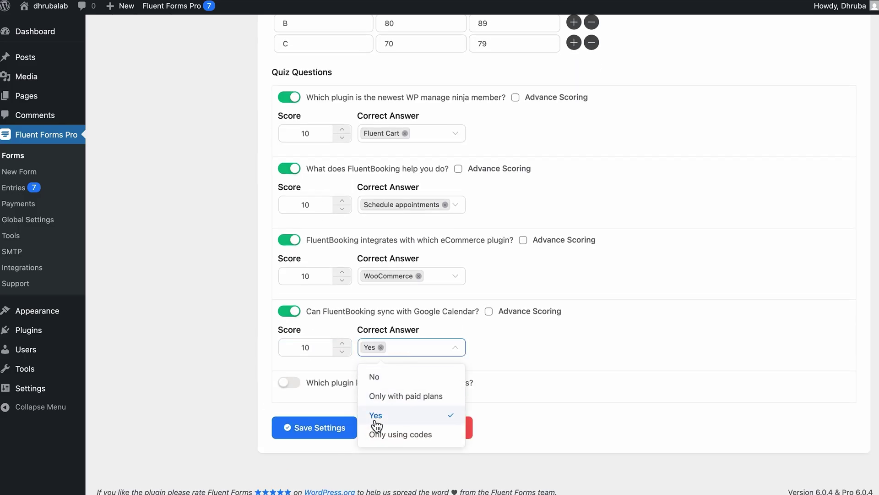
click(289, 382)
scroll(289, 383, down, 2)
click(293, 372)
text(0)
click(392, 383)
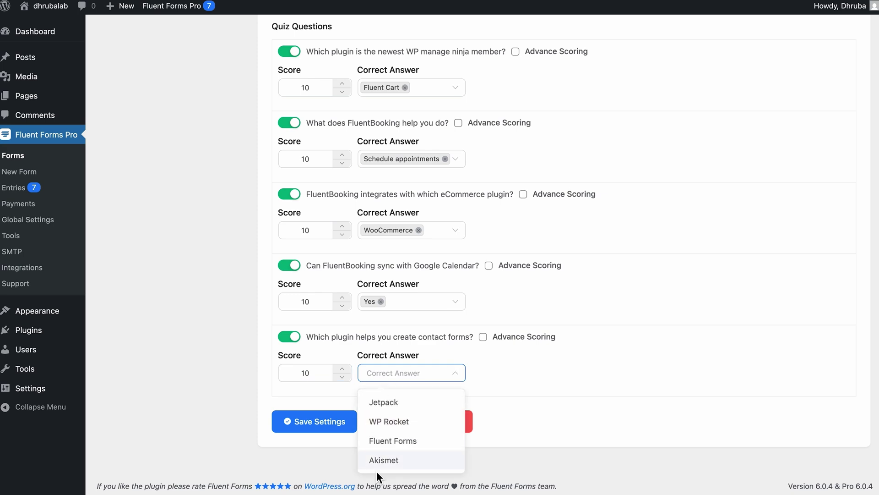
click(394, 440)
click(329, 427)
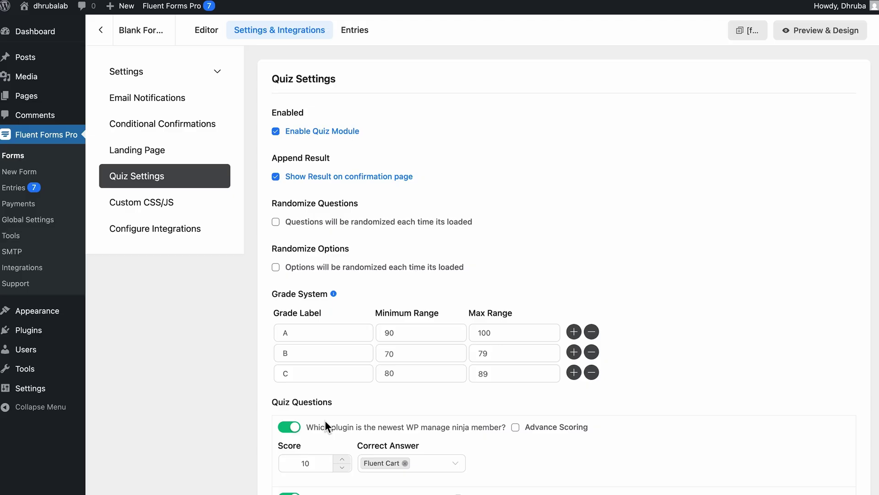
Step: Set grade A's range to 40–50 and rename the three grades Well Done, Very Good, Excellent
click(412, 333)
double_click(411, 333)
text(40)
key(Tab)
text(5)
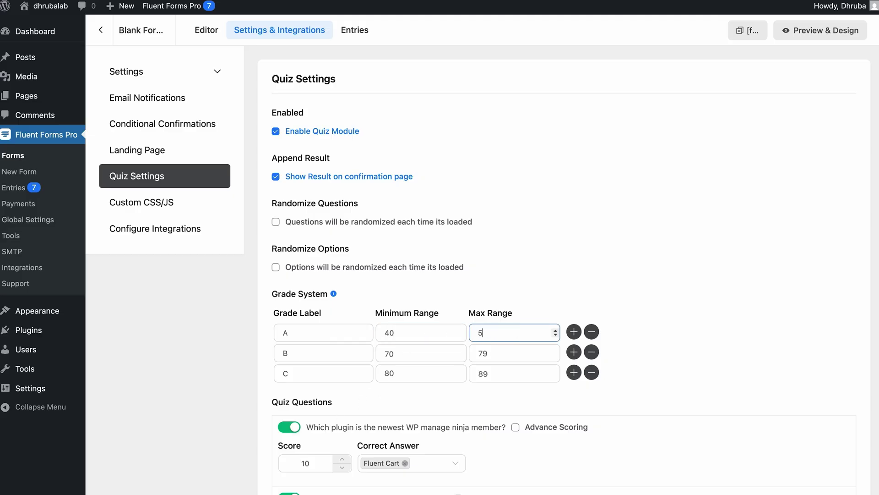
double_click(293, 333)
text(Well Done)
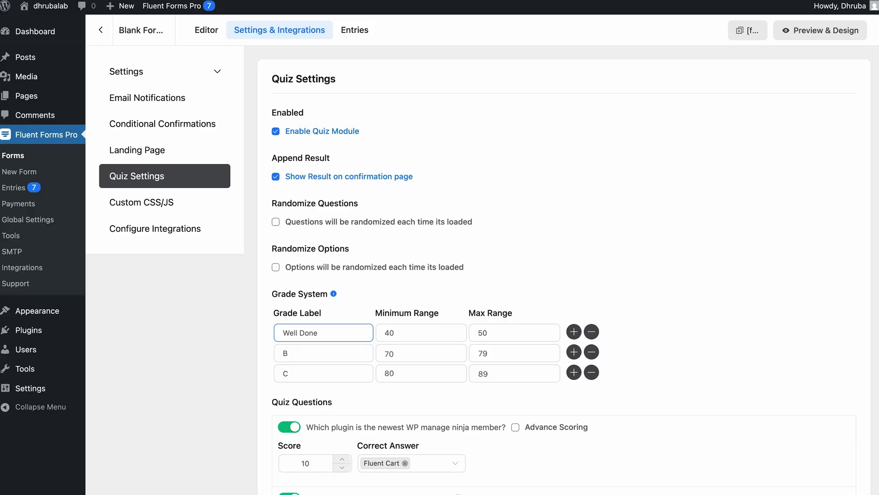
double_click(326, 351)
text(Very Good)
double_click(301, 373)
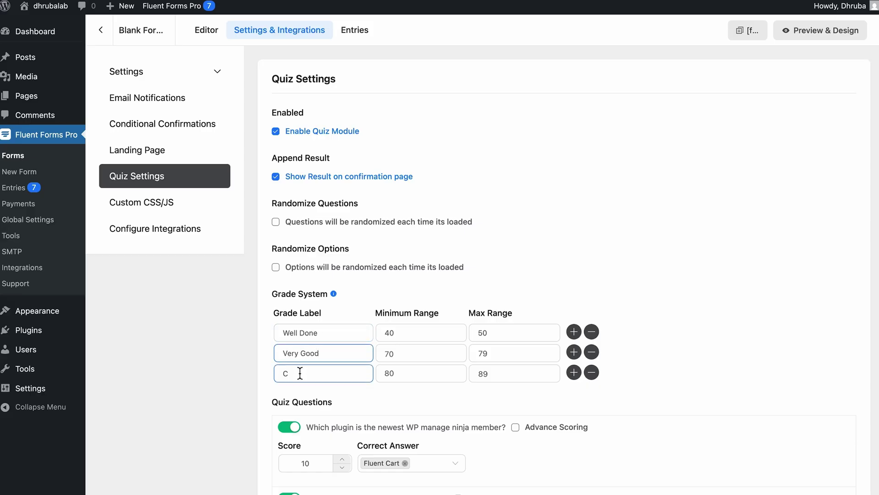
text(Excellent)
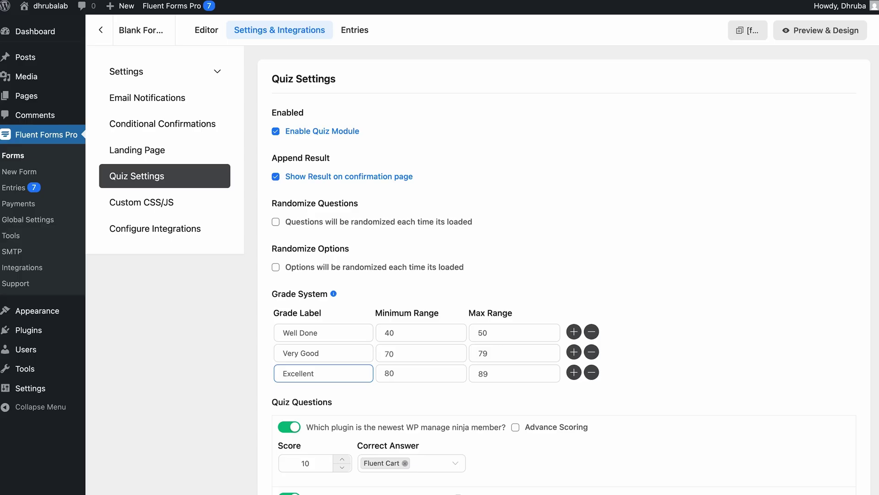
Step: Tick 'Questions will be randomized each time its loaded' in the quiz settings
click(277, 223)
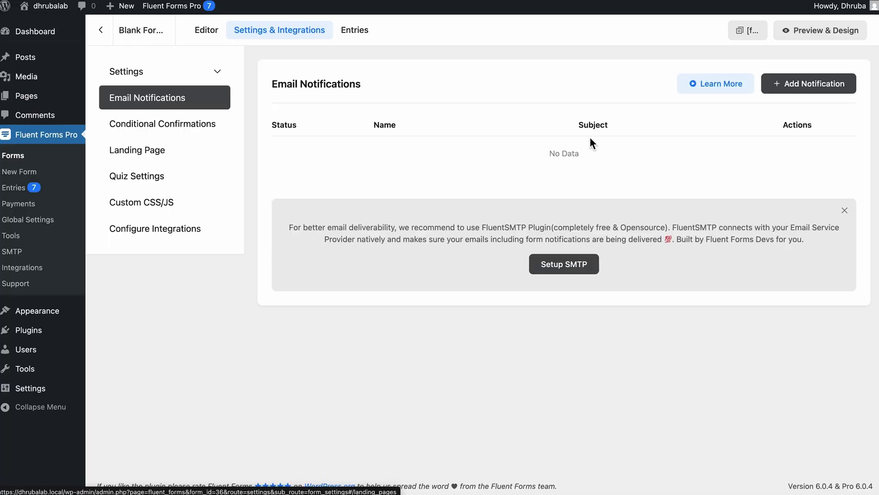
Step: Add a new email notification and browse the Quiz shortcodes available for its message
click(792, 84)
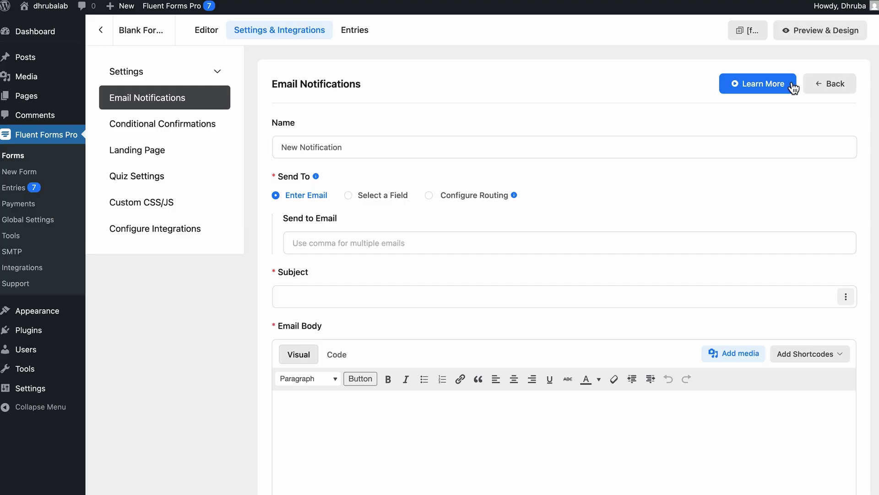
scroll(793, 87, down, 5)
click(788, 79)
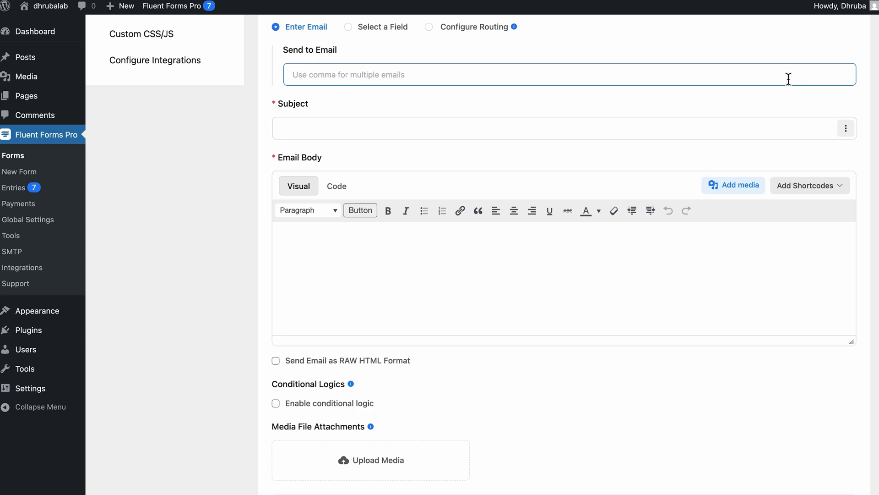
click(811, 186)
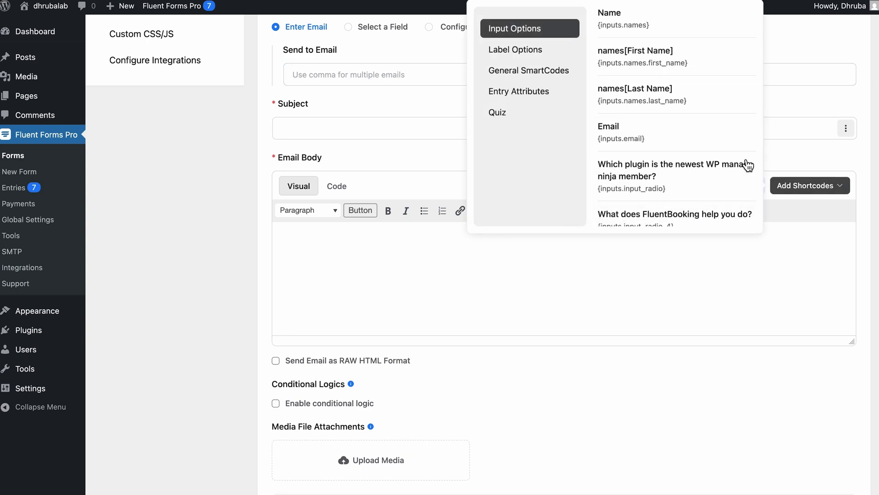
scroll(690, 114, down, 5)
click(514, 112)
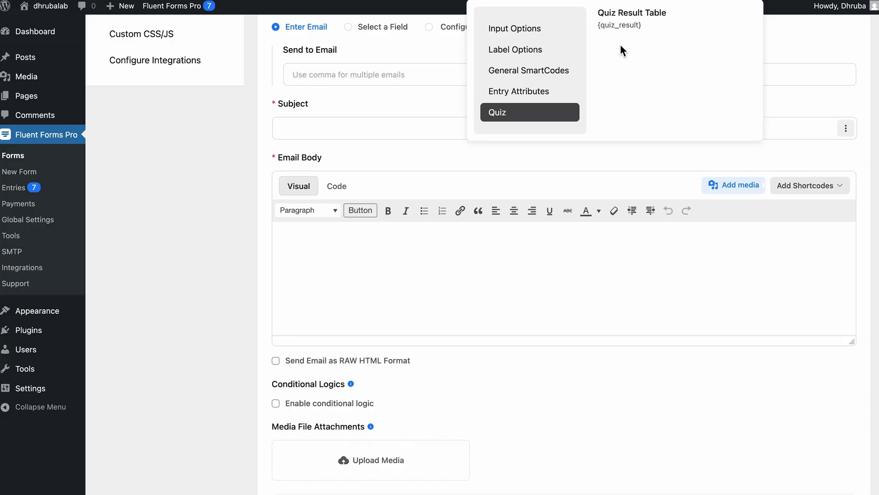
click(818, 189)
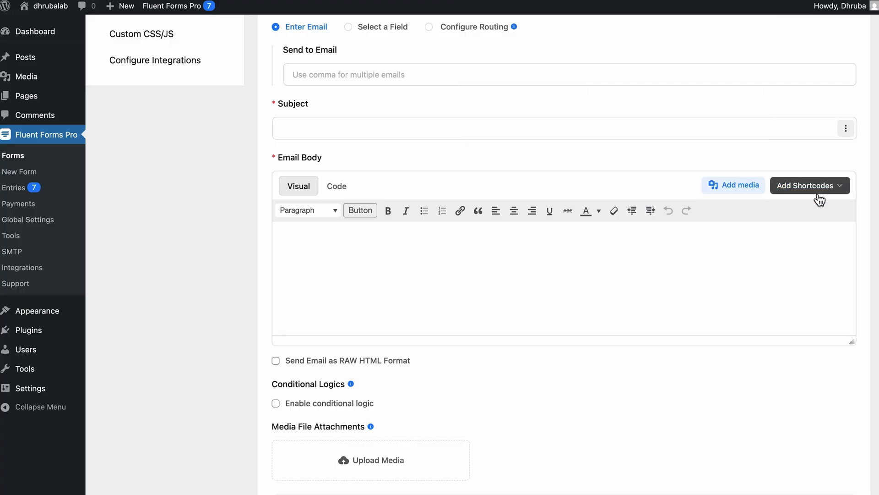
Step: Paste the prepared Score, Result List and Time Taken template into the Email Body, then review the Advanced fields
click(459, 255)
key(ctrl+v)
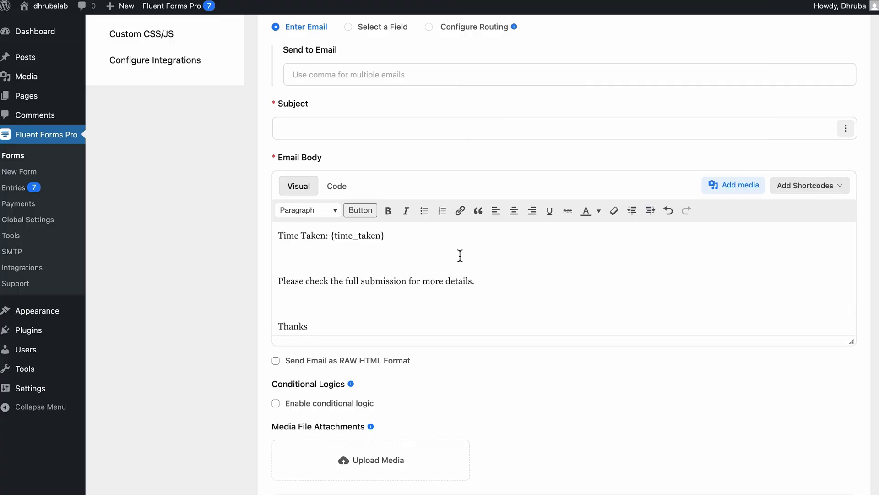
scroll(459, 255, up, 10)
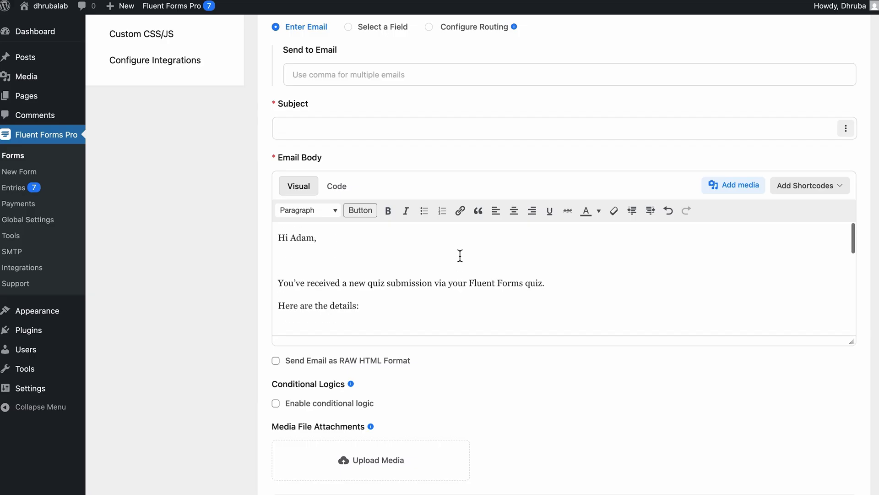
scroll(460, 255, down, 5)
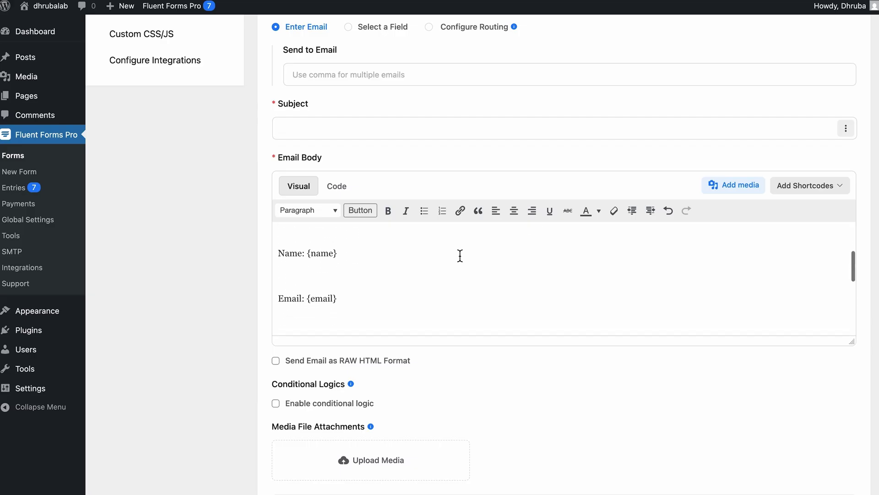
scroll(465, 257, down, 3)
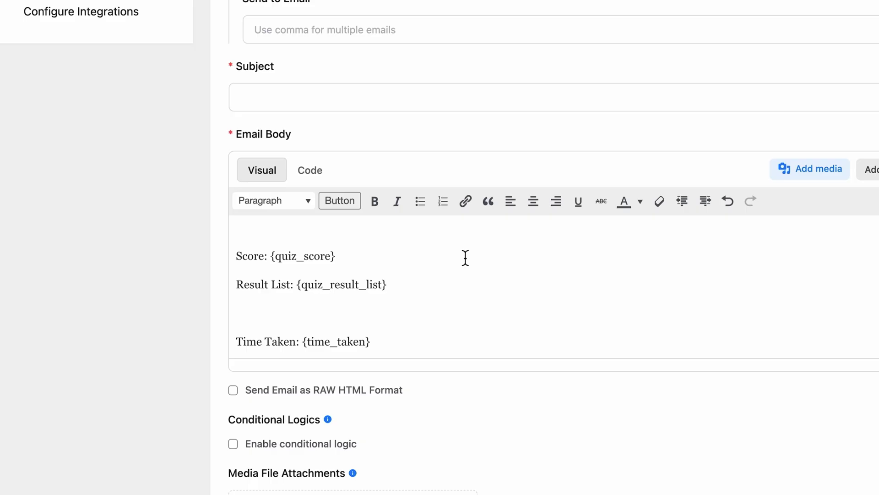
scroll(463, 256, down, 2)
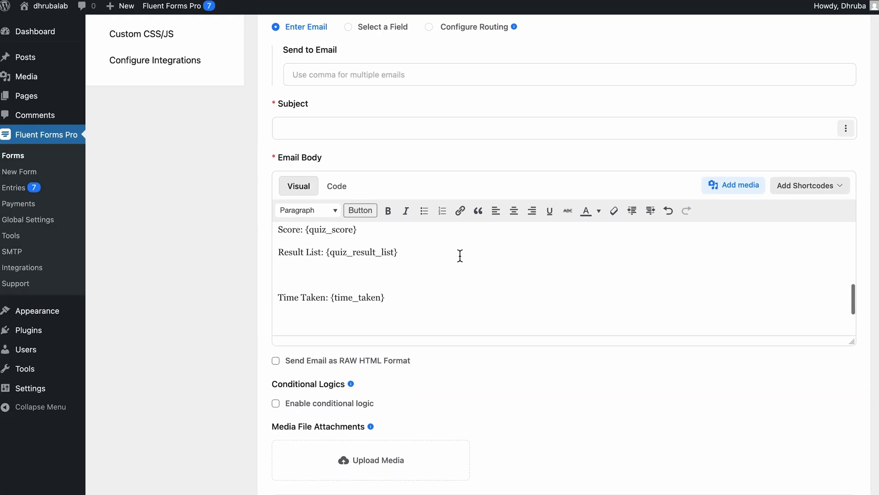
scroll(457, 384, down, 3)
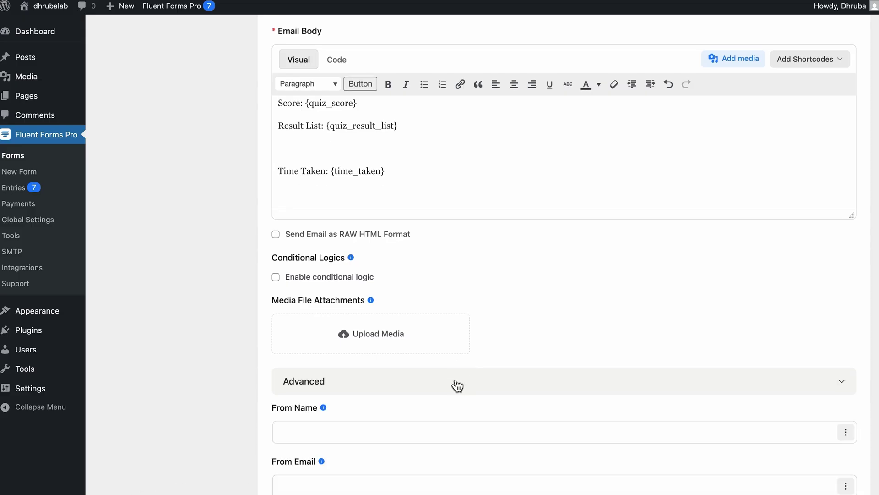
scroll(457, 385, down, 6)
click(456, 379)
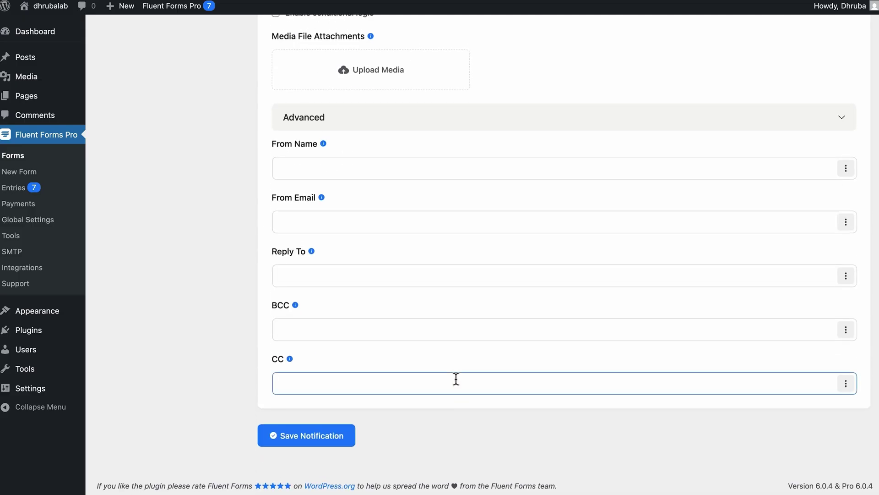
scroll(456, 380, up, 10)
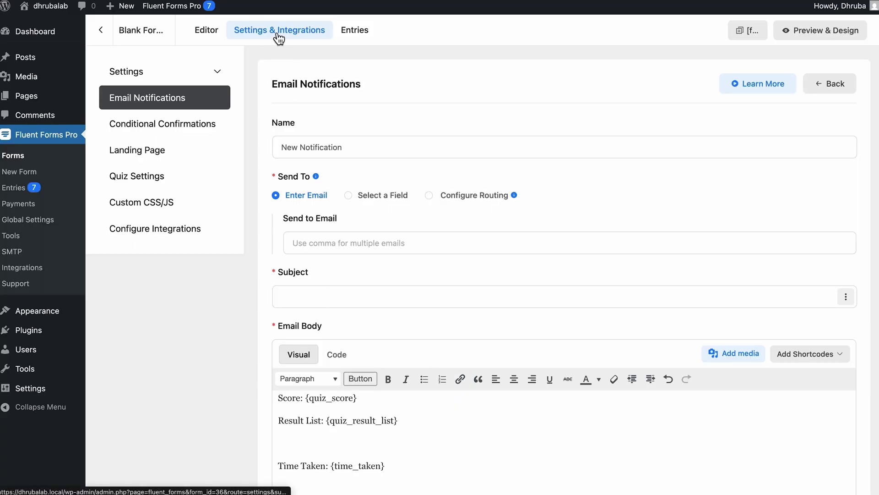
Step: Replace the confirmation message with a centred Heading 1 'Your Score is {inputs.quiz-score}'
click(214, 74)
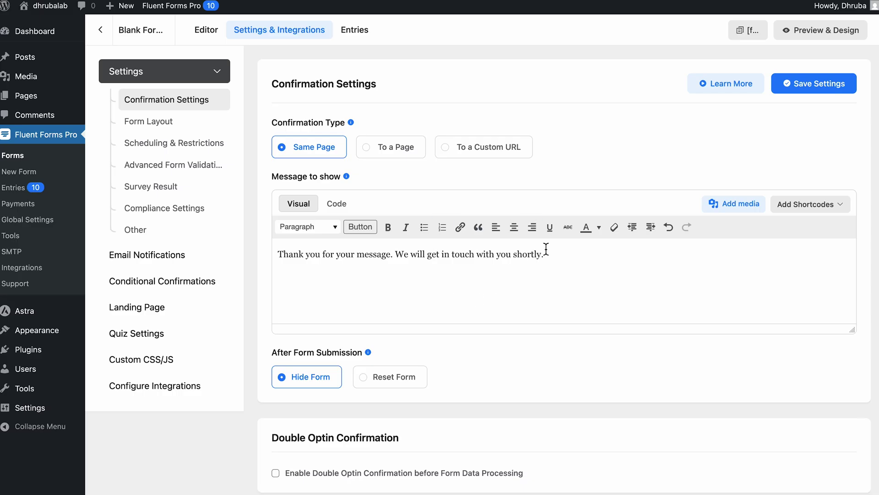
triple_click(557, 260)
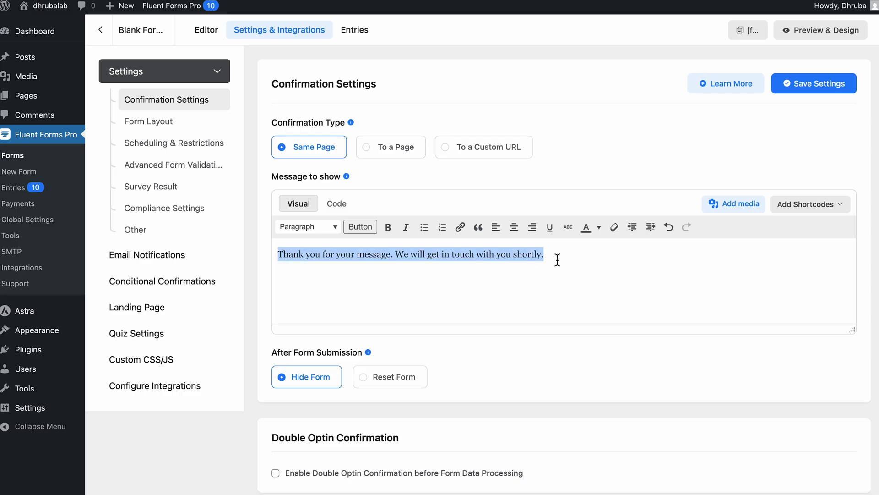
text(Your Score is)
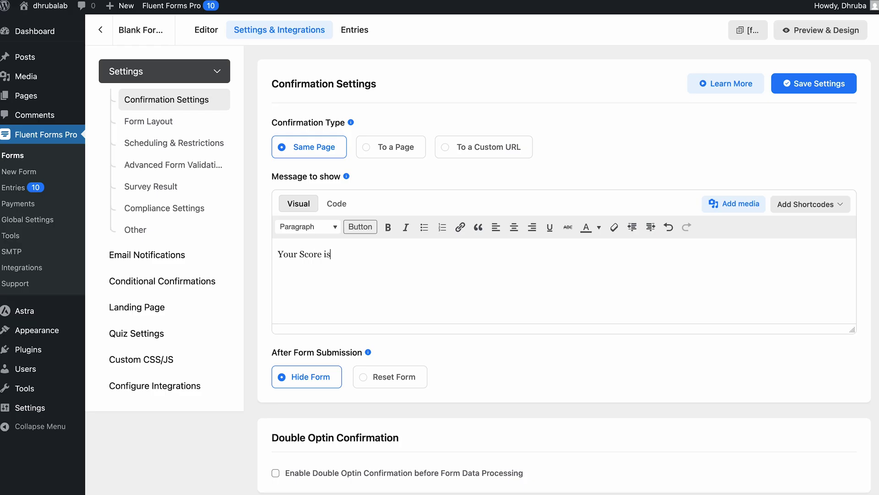
click(788, 213)
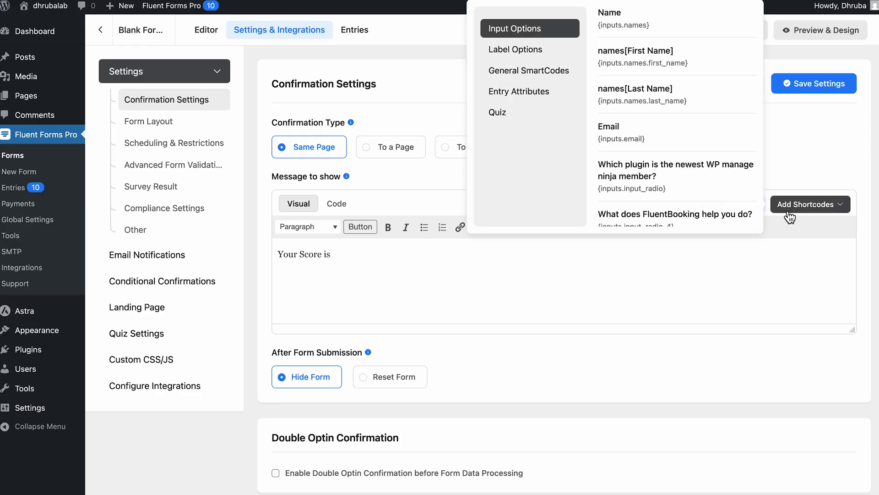
scroll(687, 178, down, 2)
scroll(687, 178, down, 3)
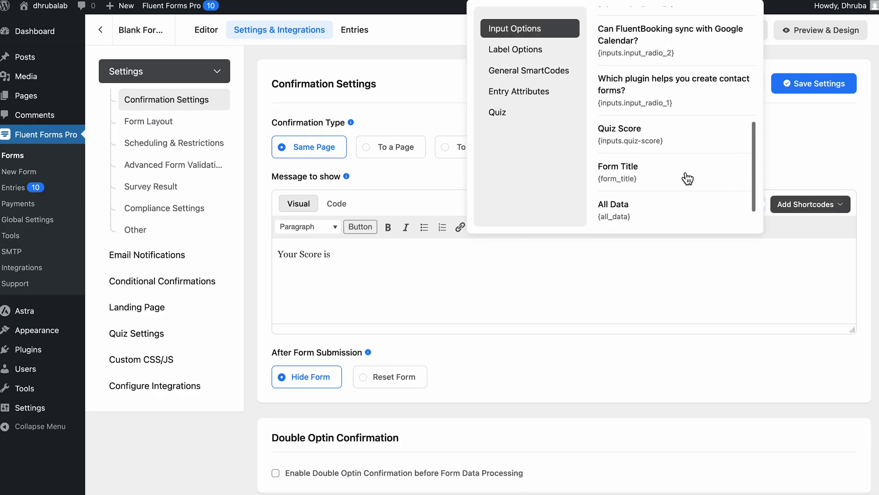
click(669, 139)
click(514, 227)
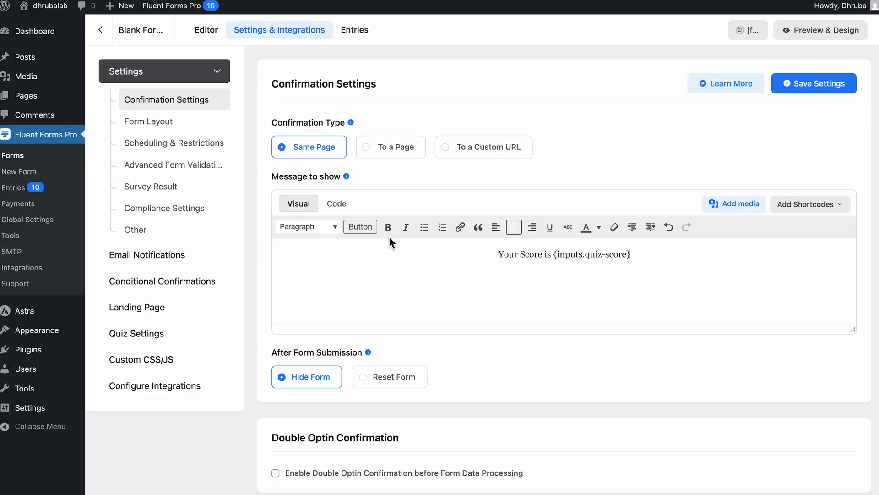
click(330, 226)
click(346, 271)
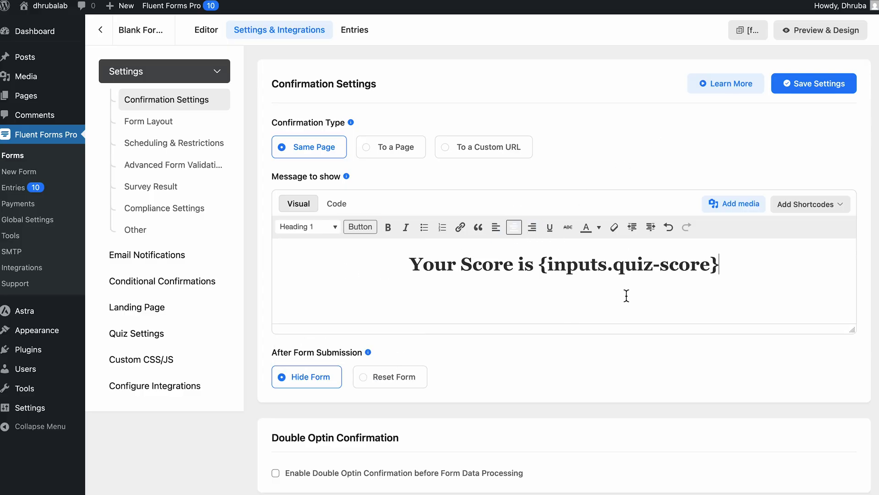
Step: Add the pasted thank-you sentence below as a centred Heading 5 line
key(Return)
text(We’ve received your responses and will be in touch soon via the email you provided.)
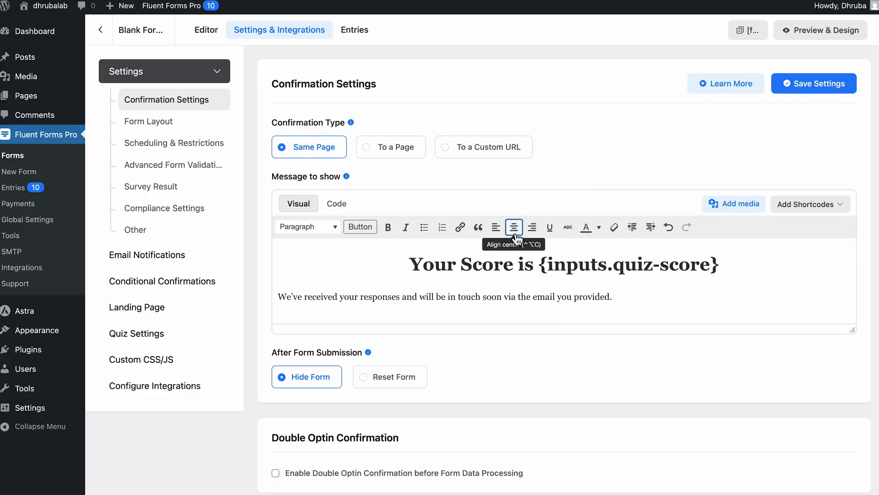
click(515, 233)
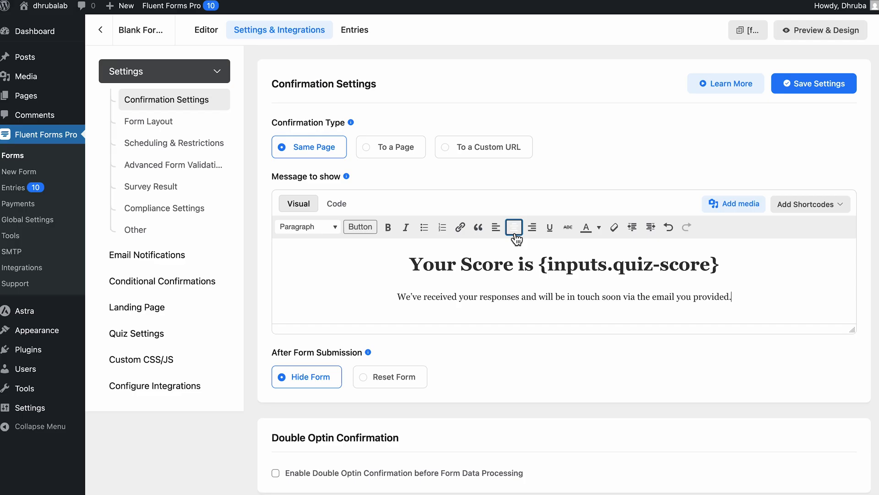
click(322, 226)
click(333, 350)
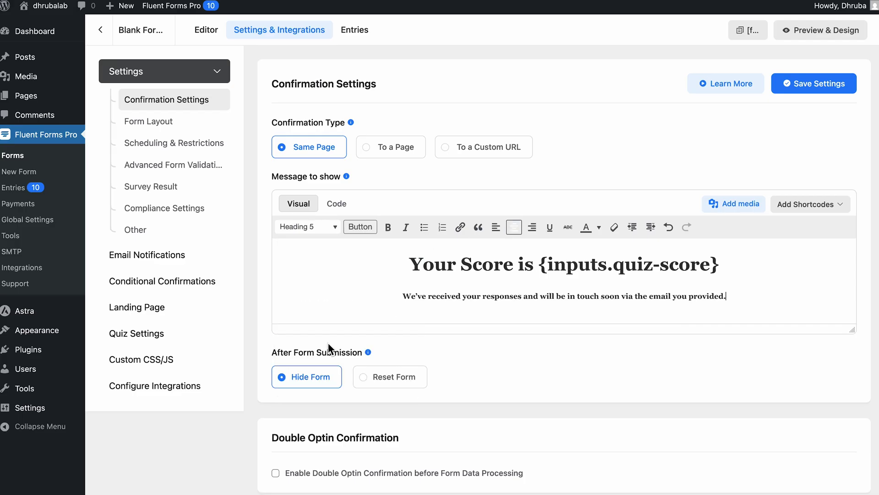
Step: Save the score confirmation settings and open the quiz in Preview & Design
scroll(542, 348, down, 9)
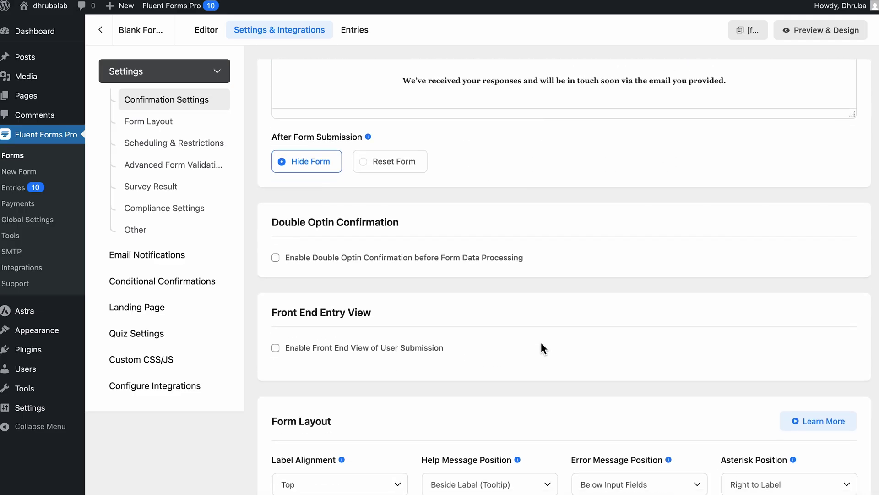
scroll(542, 348, down, 10)
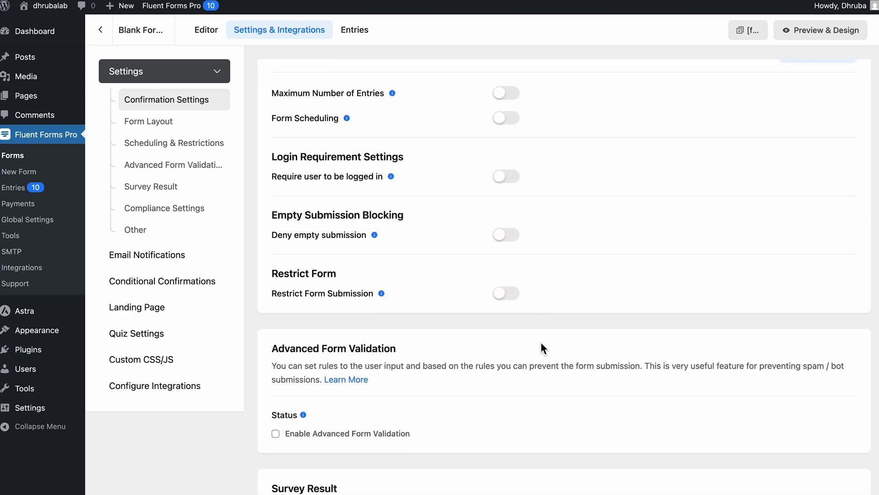
scroll(541, 343, down, 4)
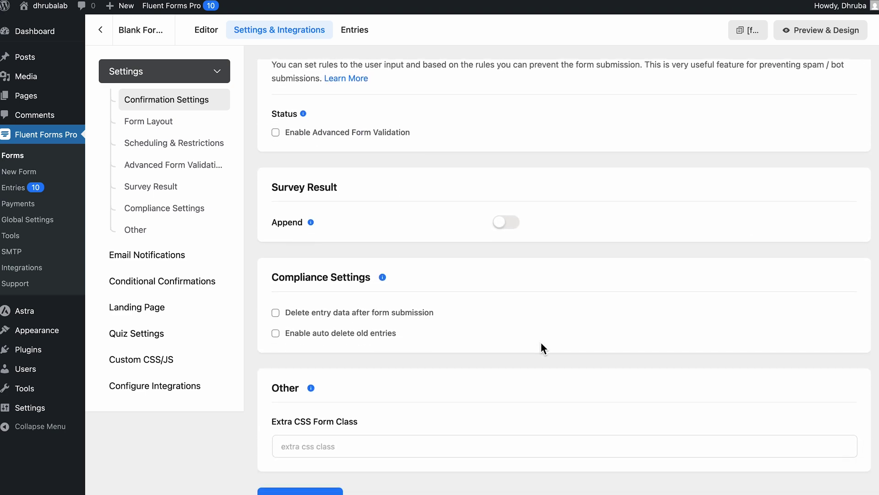
scroll(542, 348, down, 2)
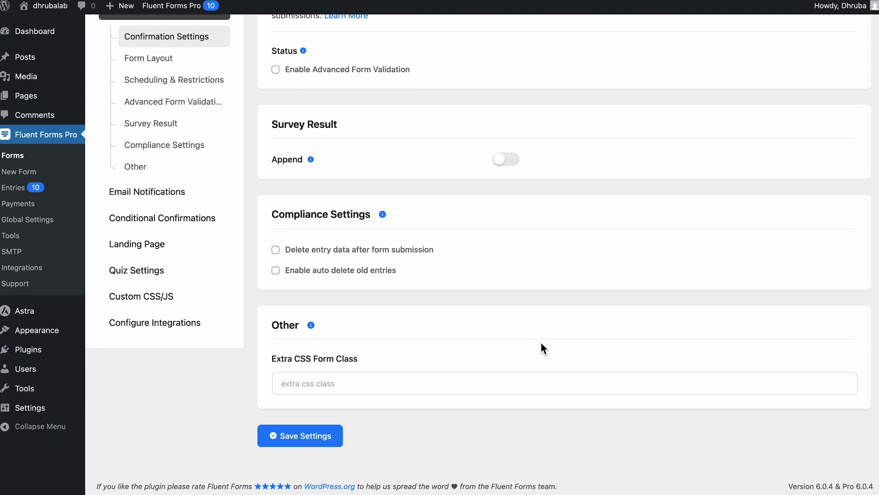
scroll(542, 344, up, 15)
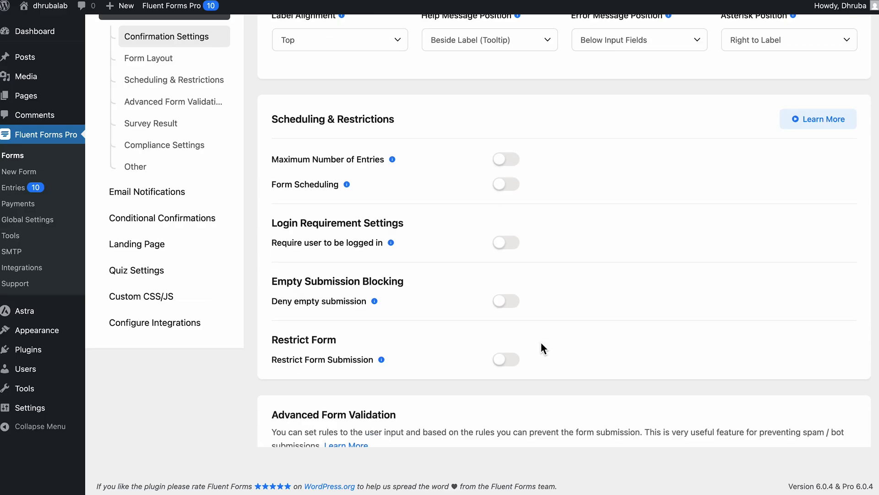
scroll(541, 344, up, 8)
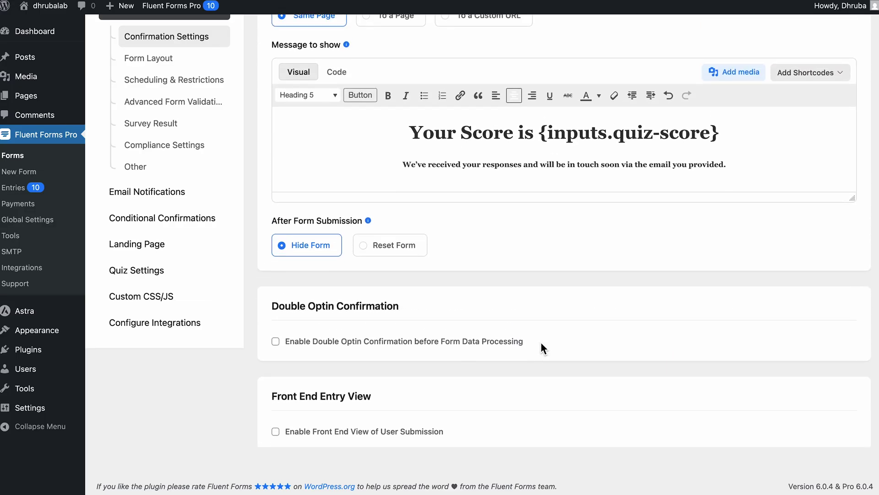
scroll(541, 348, up, 2)
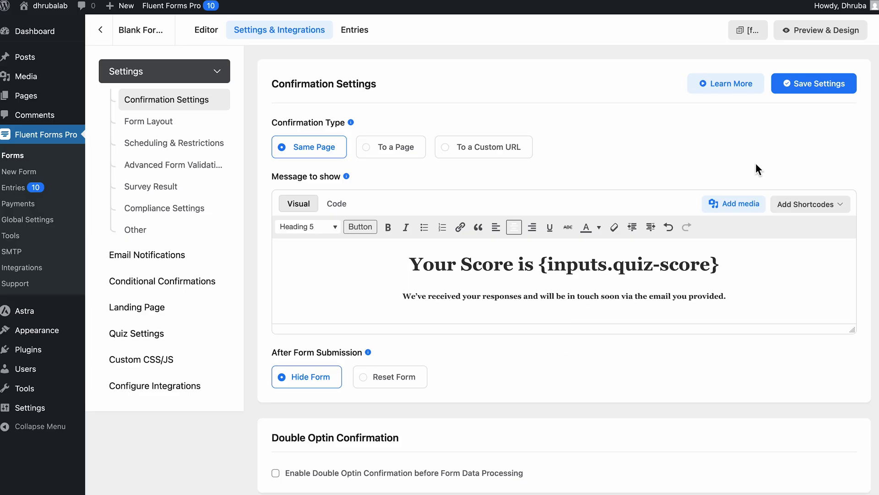
click(806, 87)
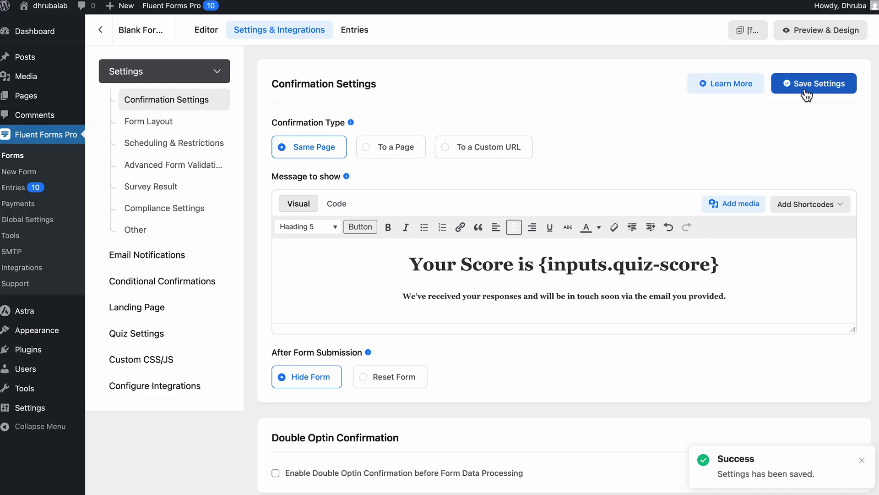
click(824, 31)
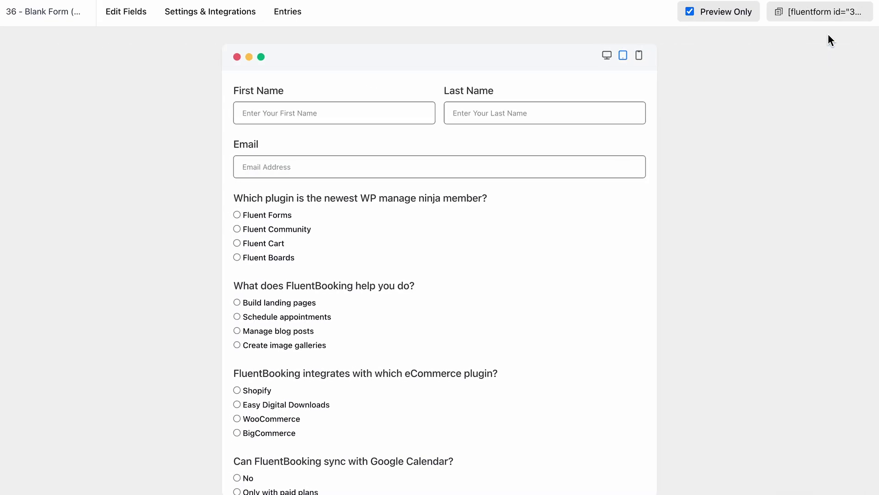
Step: Enter a test name and e-mail, and answer Fluent Cart, Schedule appointments and Yes
click(393, 116)
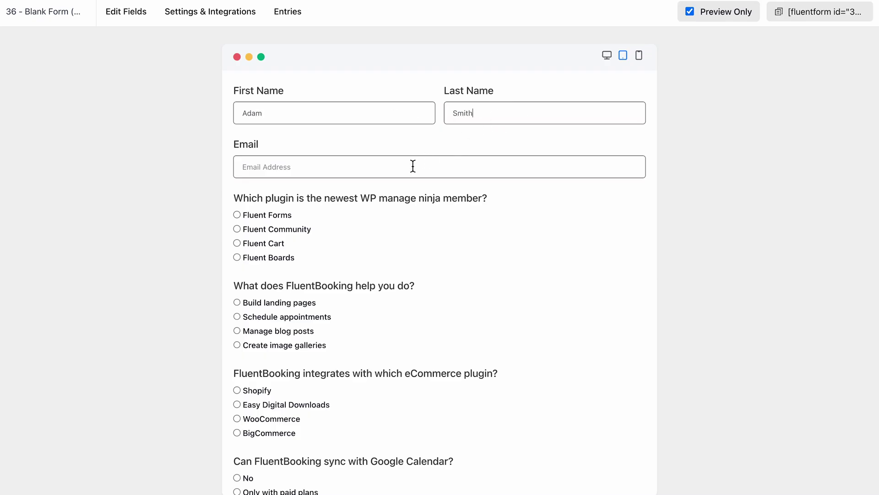
click(413, 166)
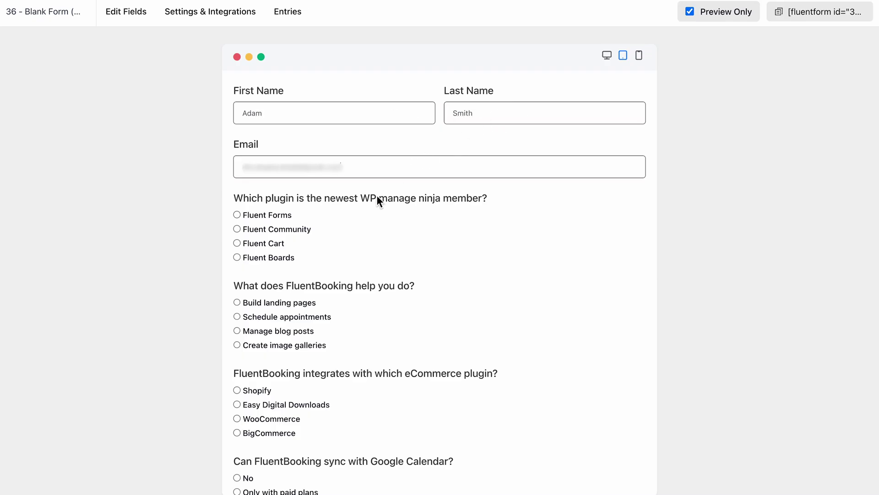
click(240, 244)
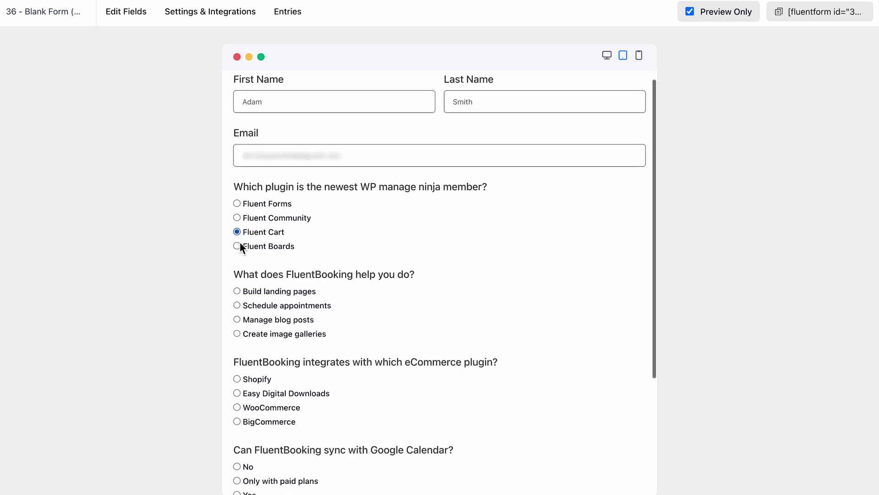
scroll(240, 244, down, 3)
click(238, 243)
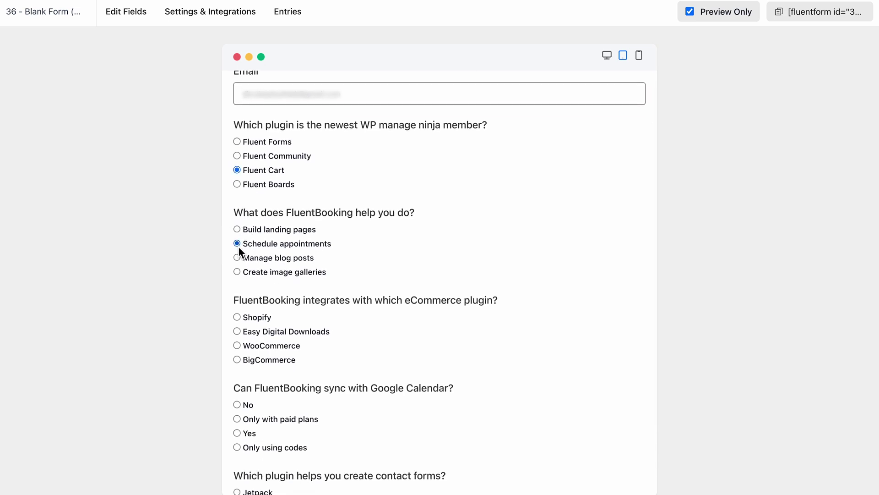
scroll(238, 345, down, 4)
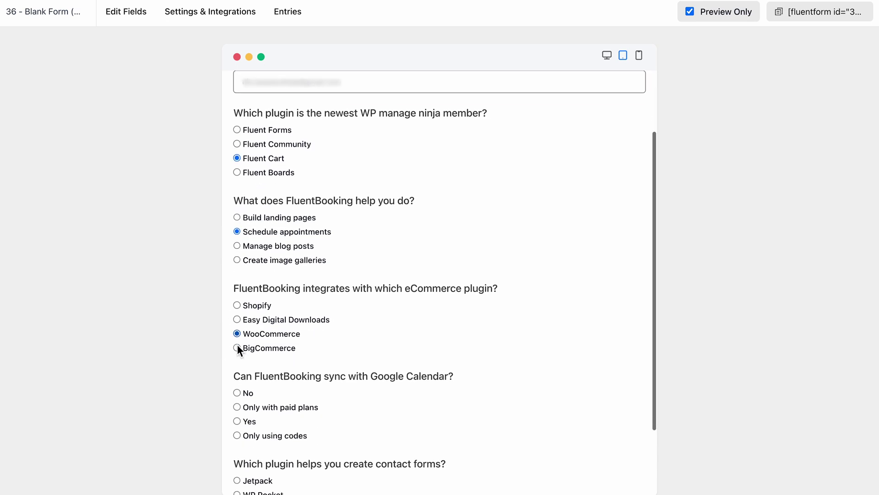
click(237, 330)
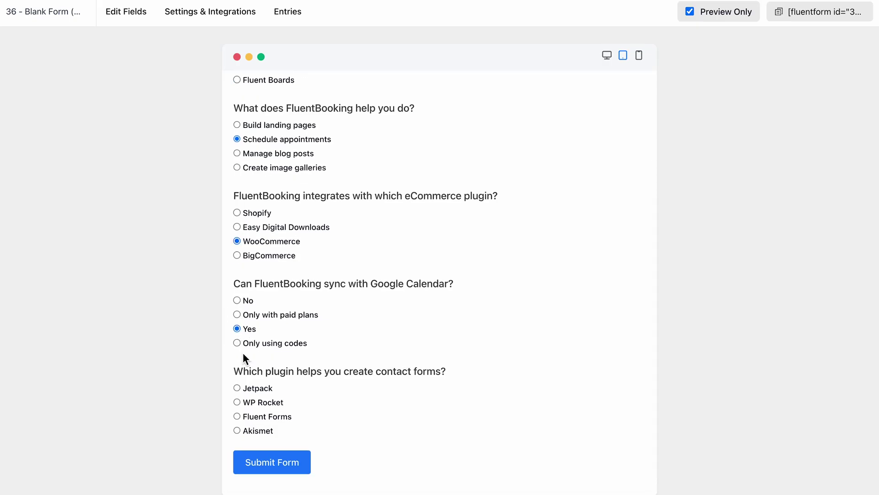
Step: Submit the quiz, check the 'Your Score is 50' confirmation, and start a new blank page
click(267, 460)
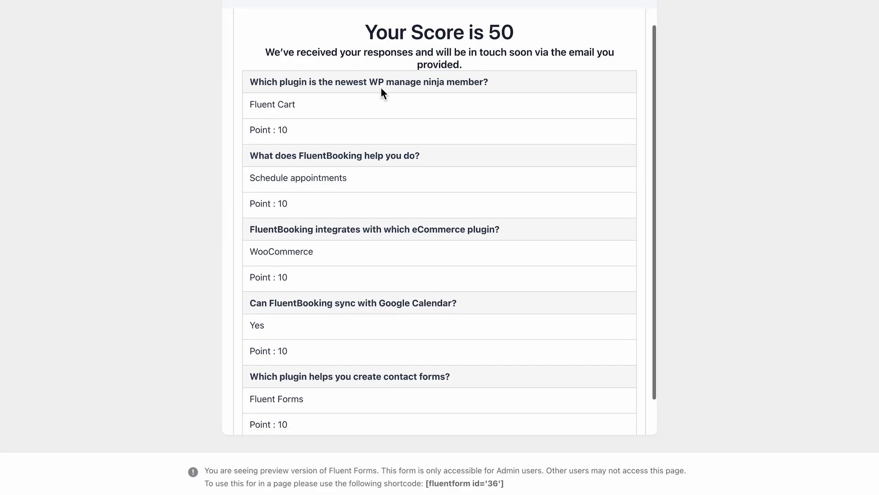
scroll(381, 88, down, 2)
scroll(381, 88, up, 2)
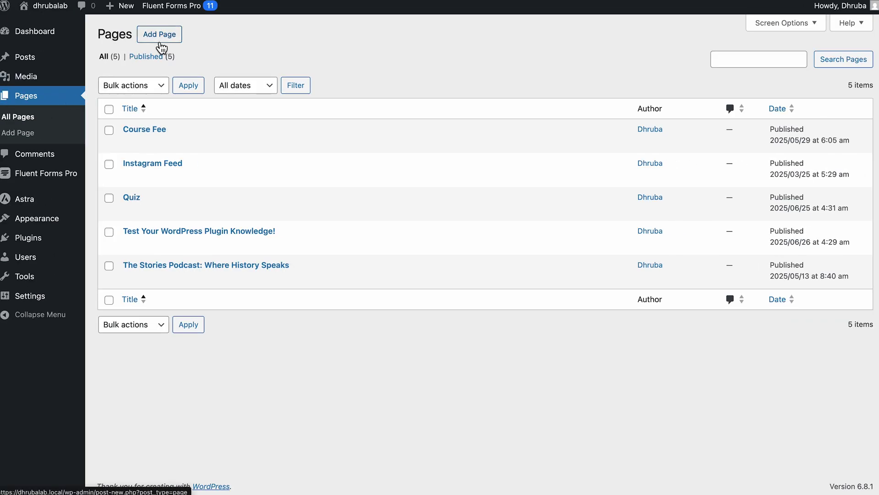
click(159, 40)
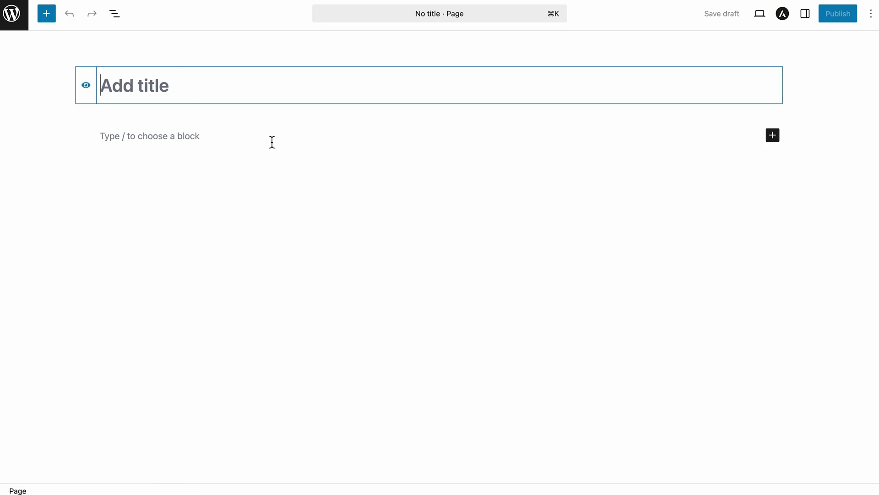
Step: Paste [fluentform id="36"] into the new page, publish it, and view it live
click(275, 142)
text([fluentform id="36"])
click(839, 13)
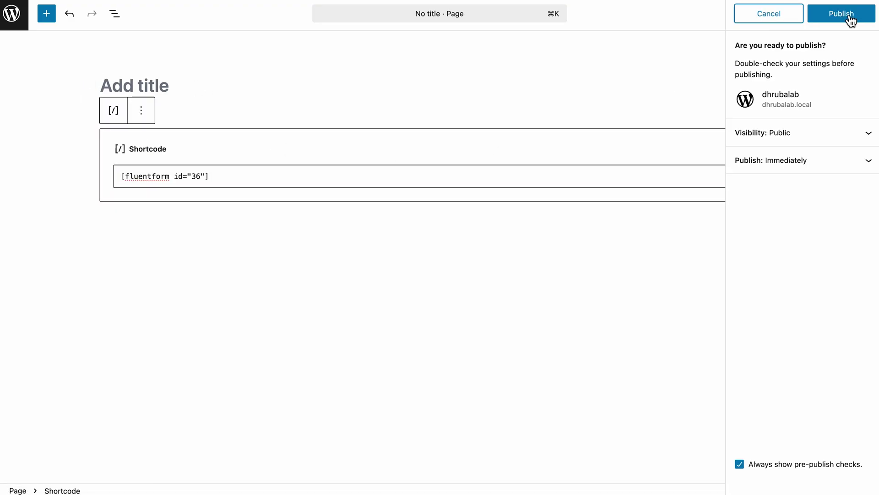
click(849, 18)
click(771, 150)
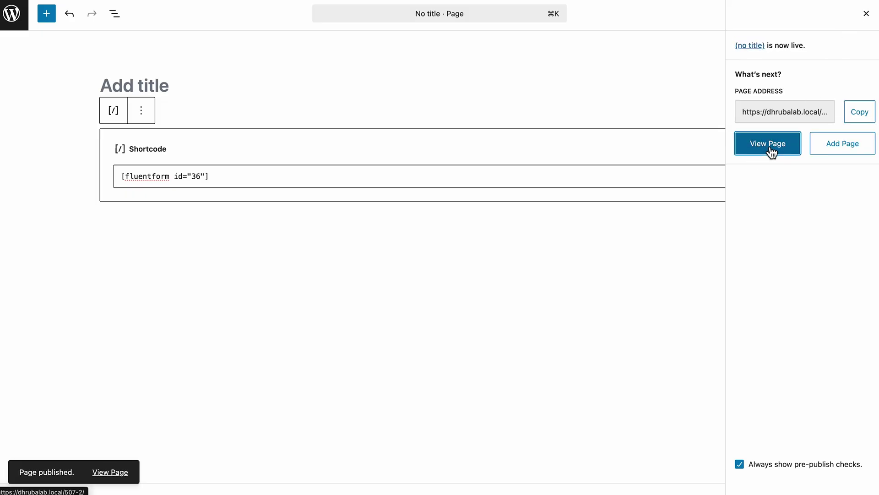